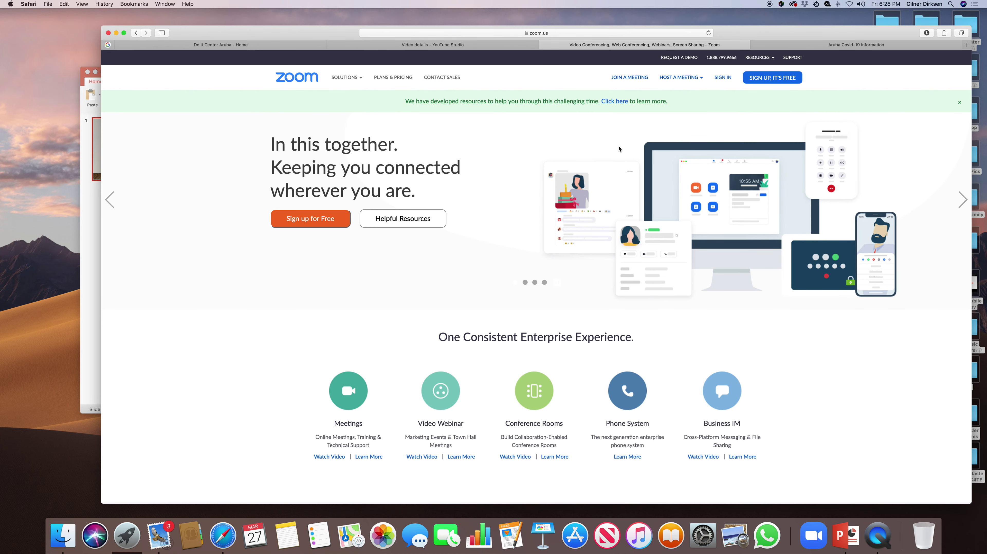
Sign in to Zoom with the linked Facebook account and approve continuing to zoom.us
left_click(729, 78)
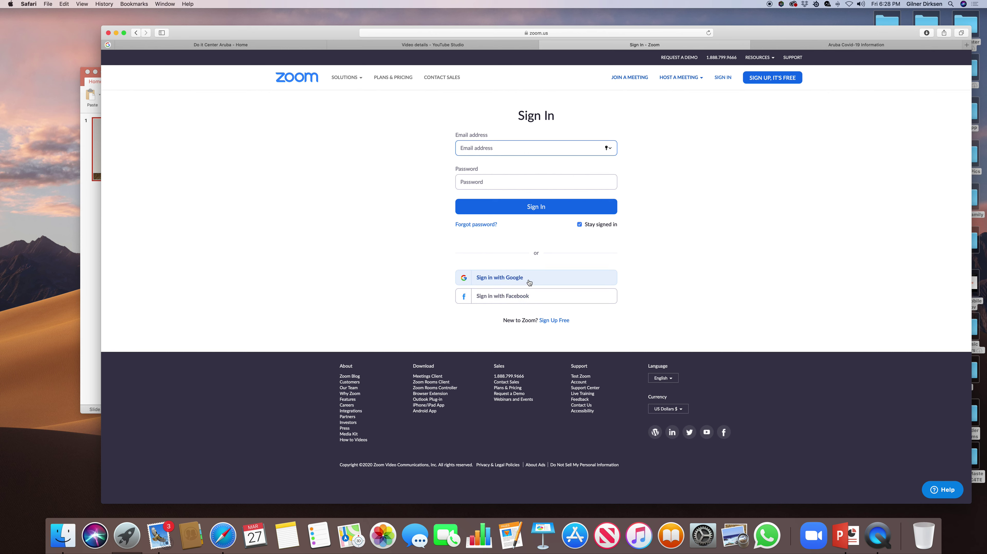
left_click(490, 297)
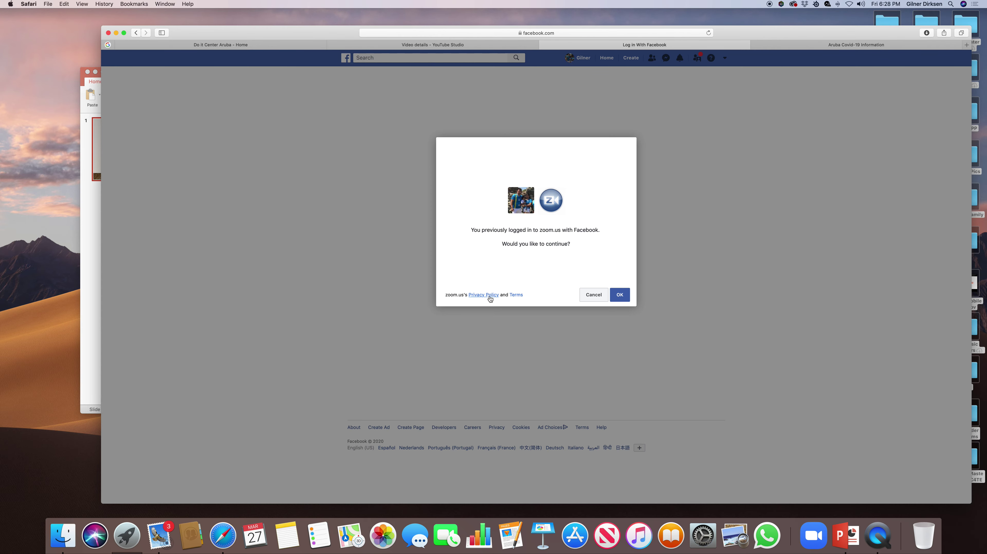
left_click(620, 295)
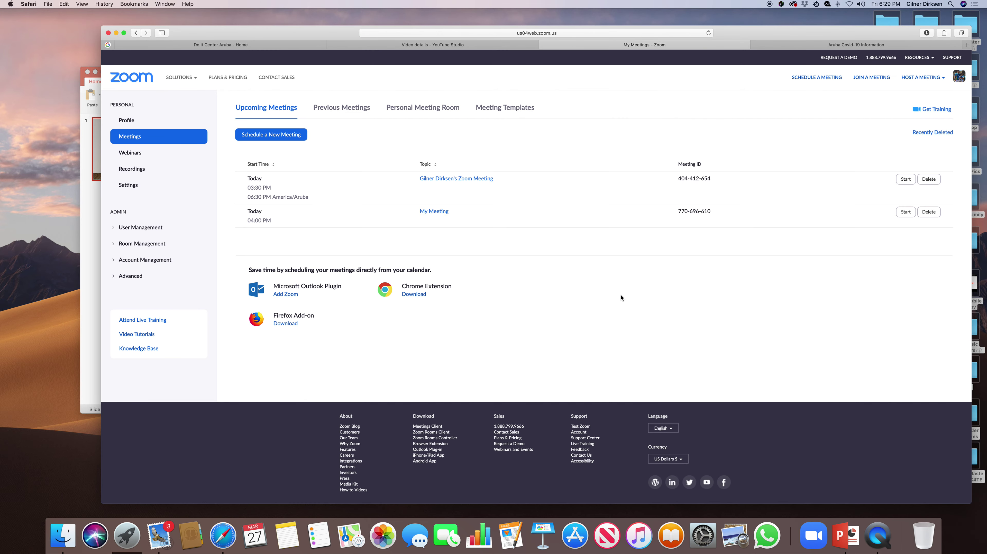
Delete both meetings from the Upcoming Meetings list, starting with My Meeting
left_click(928, 212)
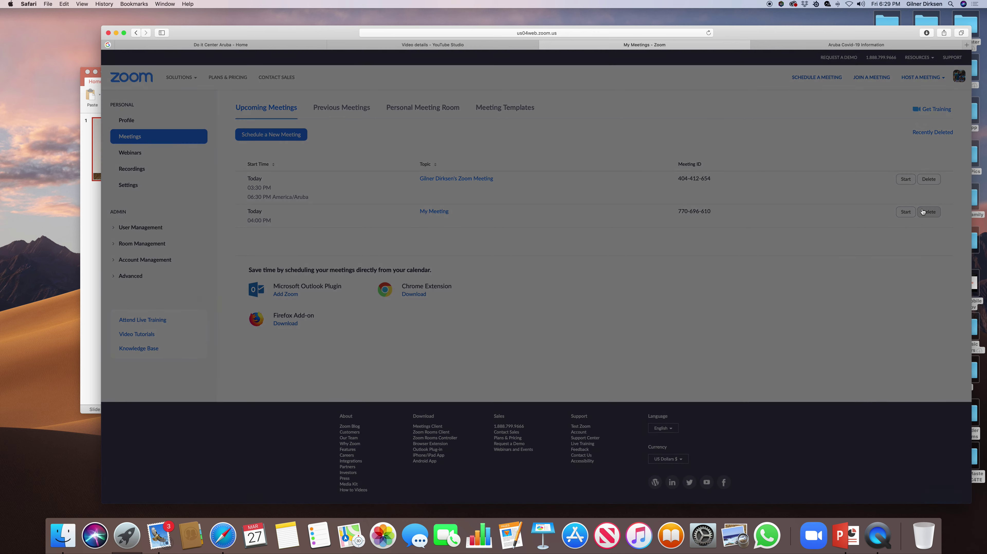
left_click(603, 313)
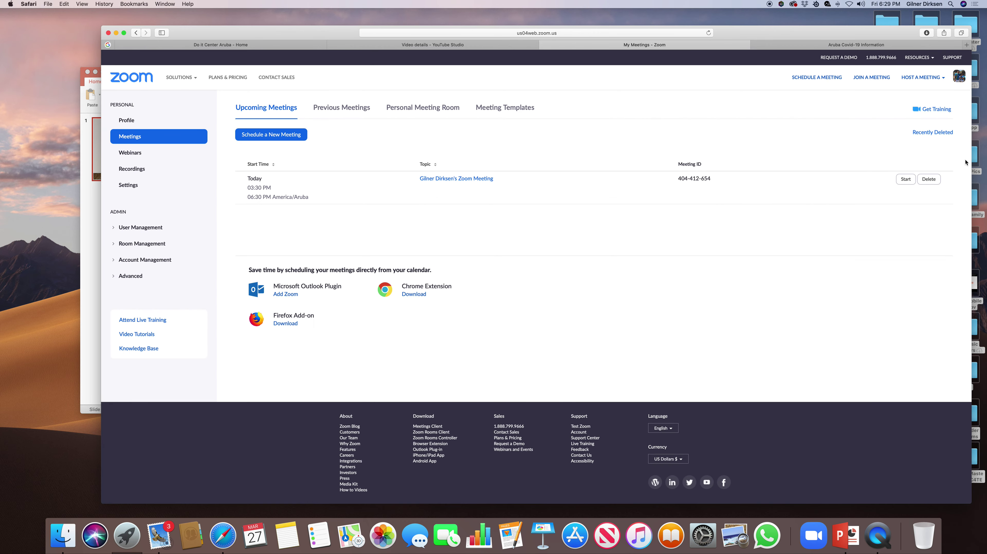
left_click(928, 179)
left_click(603, 313)
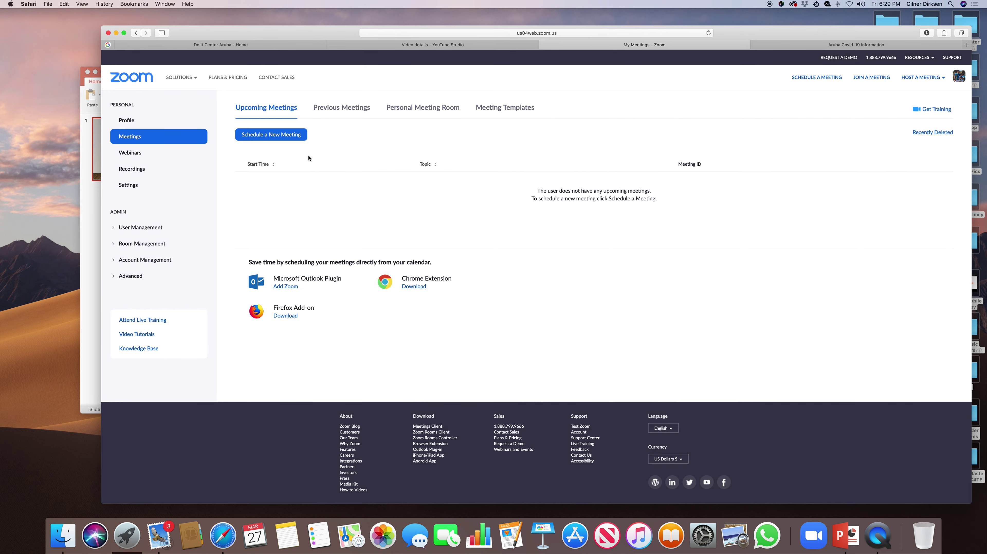
Start scheduling a new meeting and set its topic to "GV-12 les 1"
left_click(280, 136)
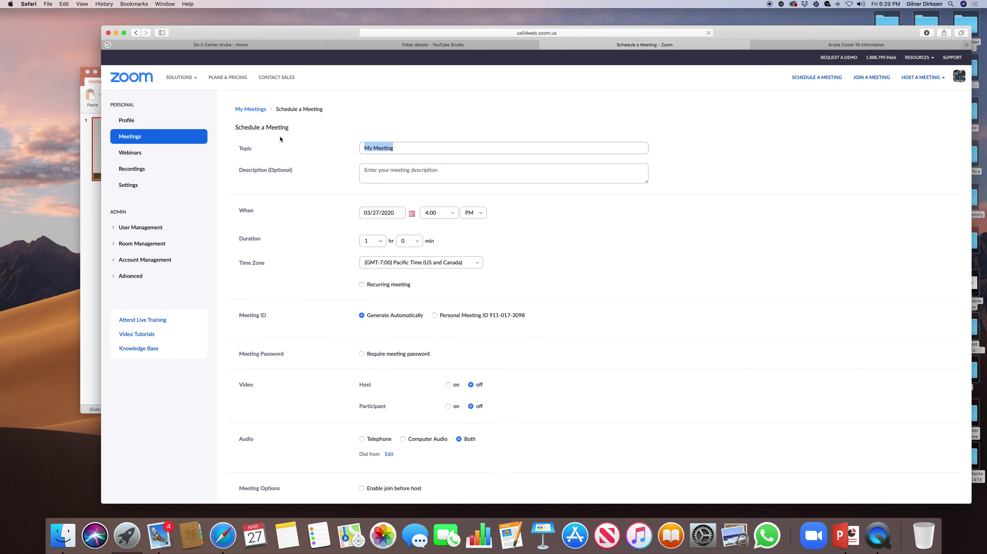
left_click(382, 171)
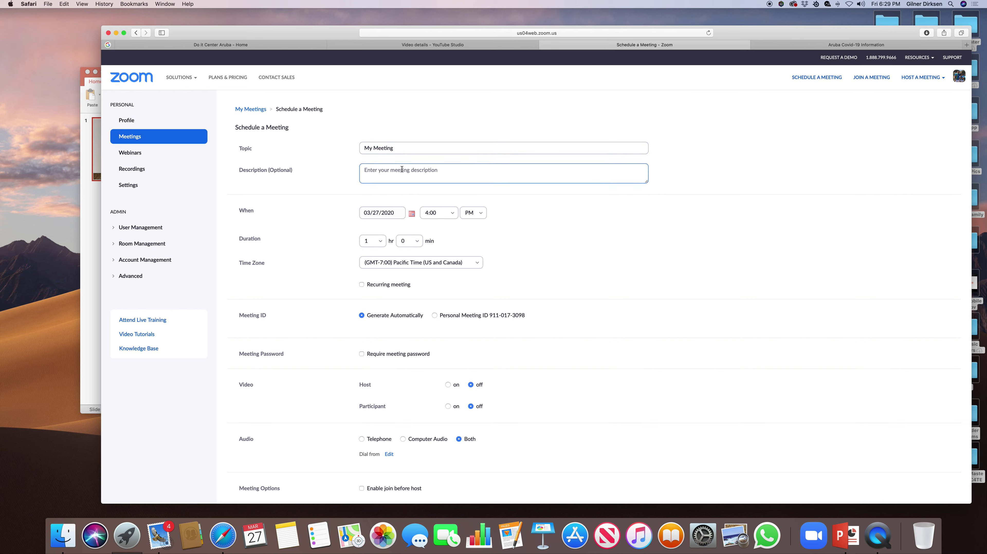
left_click_drag(402, 148, 362, 148)
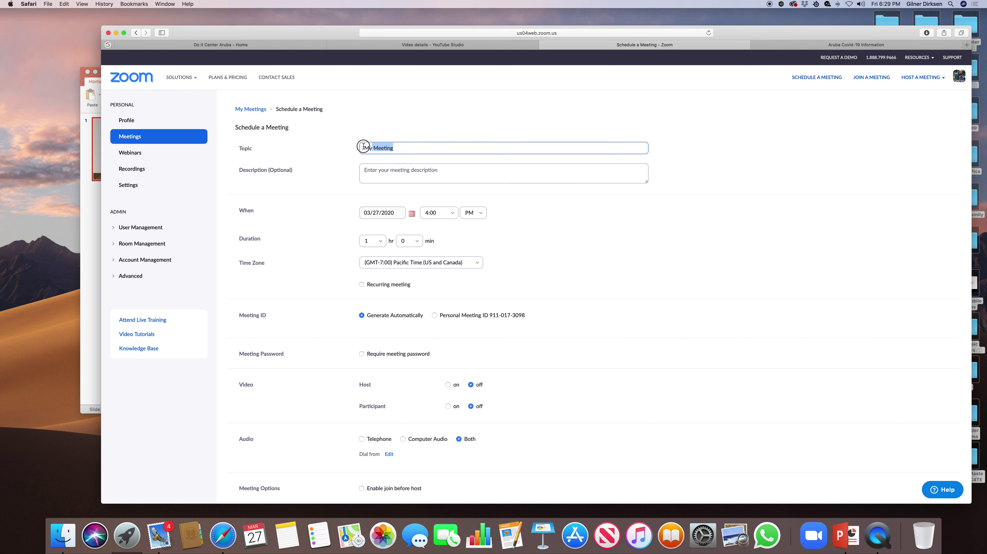
type("GV 12")
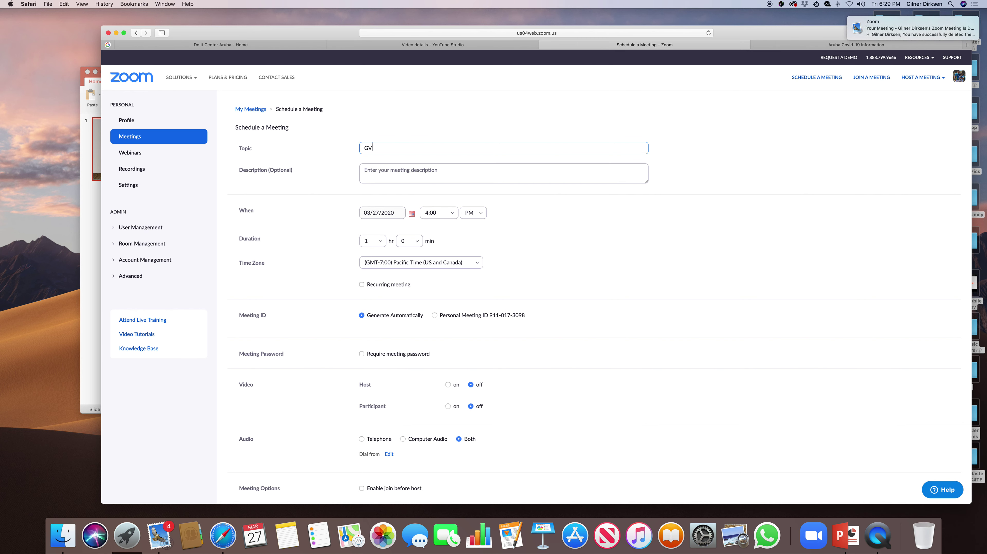
key("BackSpace")
key("BackSpace")
key("BackSpace")
type("-12")
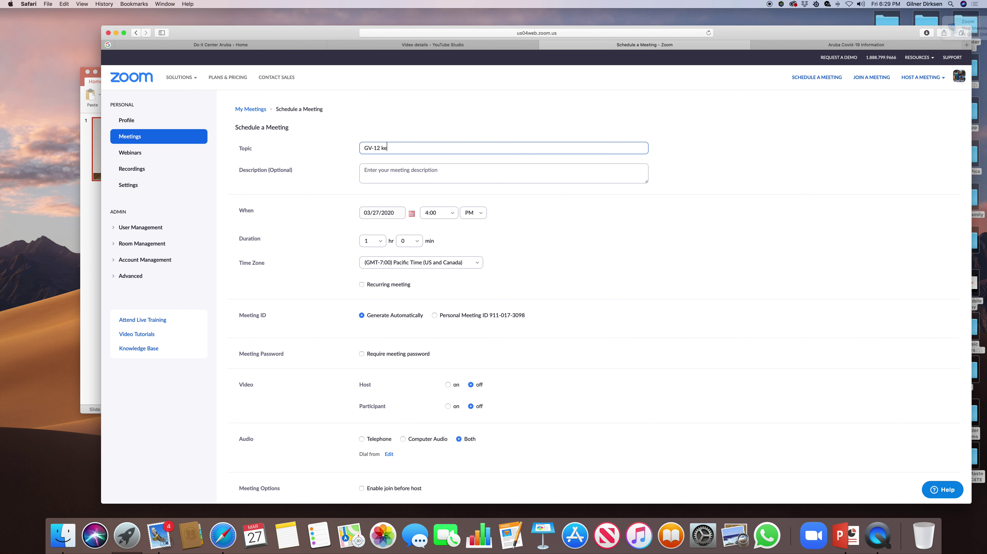
type(" les 1")
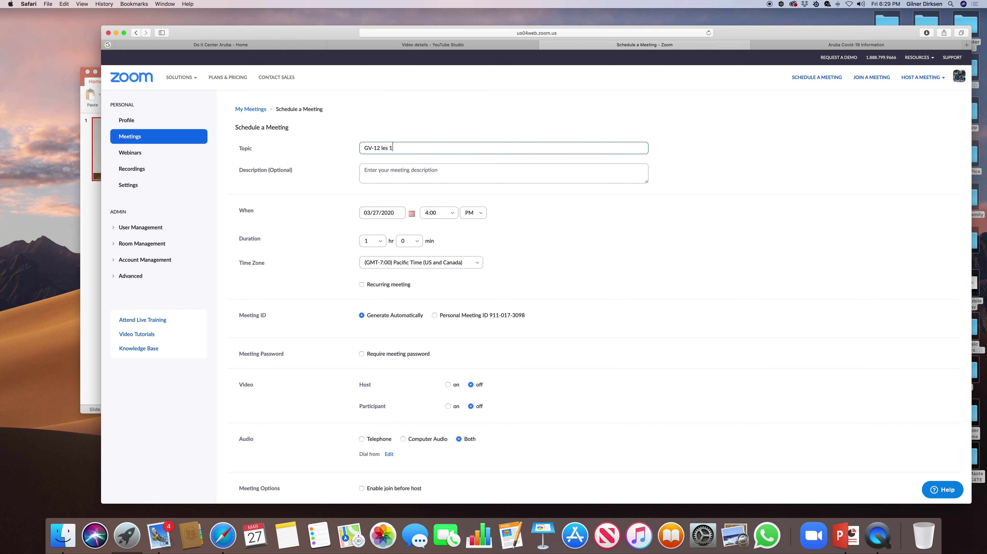
Set the meeting duration to 0 hours 30 minutes
left_click(387, 217)
left_click(379, 241)
left_click(367, 258)
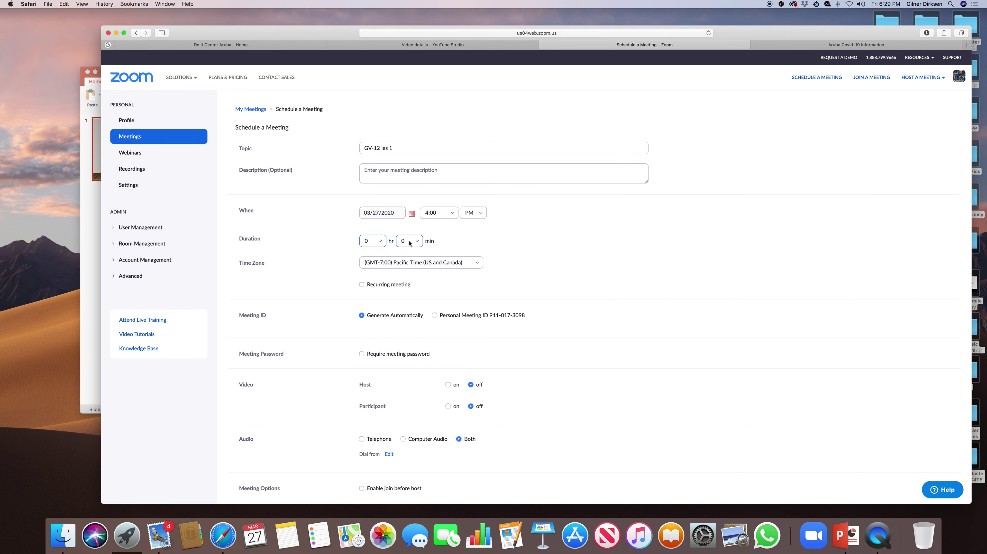
left_click(418, 243)
left_click(410, 286)
Try requiring a meeting password and switch the requirement off again
scroll(404, 324, "down", 4)
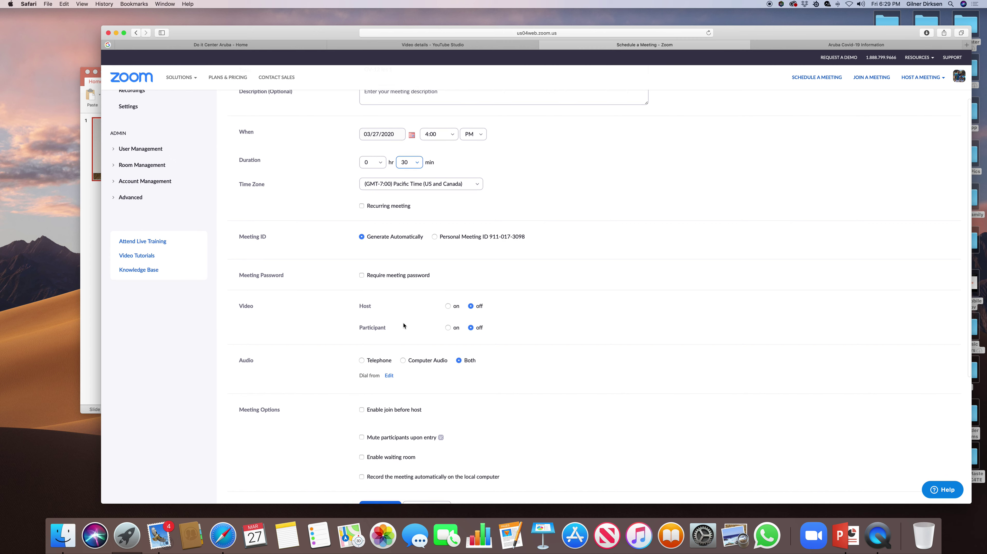
scroll(403, 325, "down", 4)
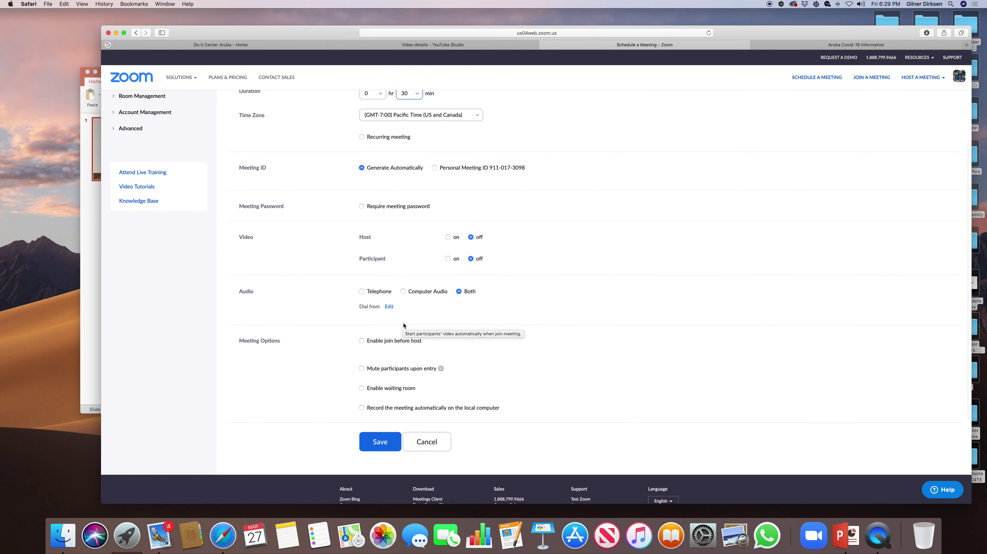
left_click(362, 201)
left_click(361, 200)
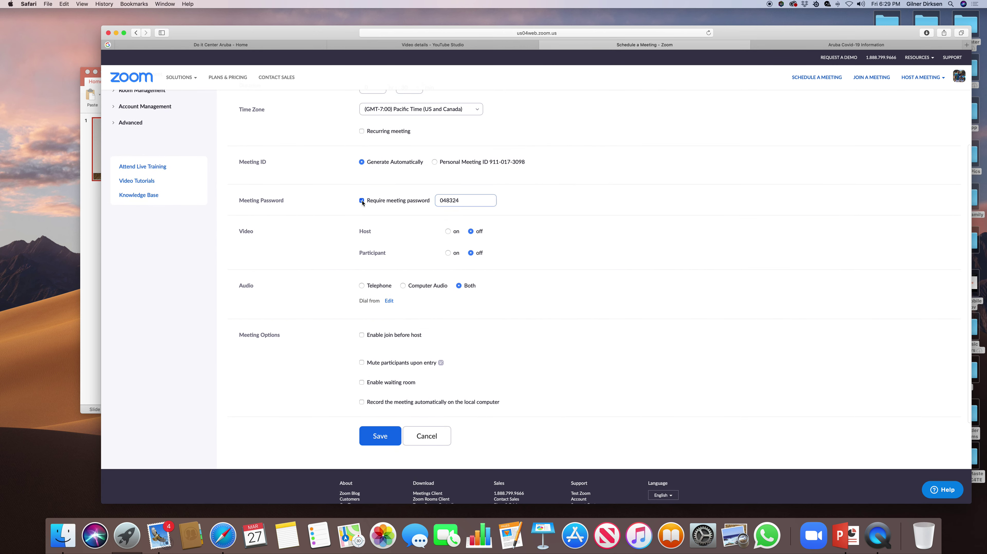
scroll(427, 280, "down", 1)
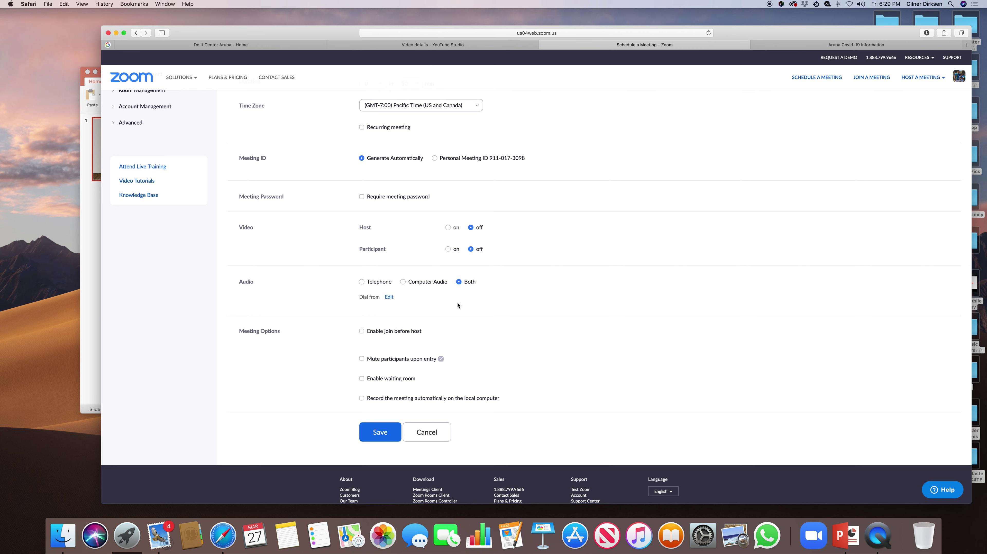
Check the remaining meeting settings and save the scheduled meeting
scroll(457, 304, "down", 4)
scroll(458, 303, "up", 8)
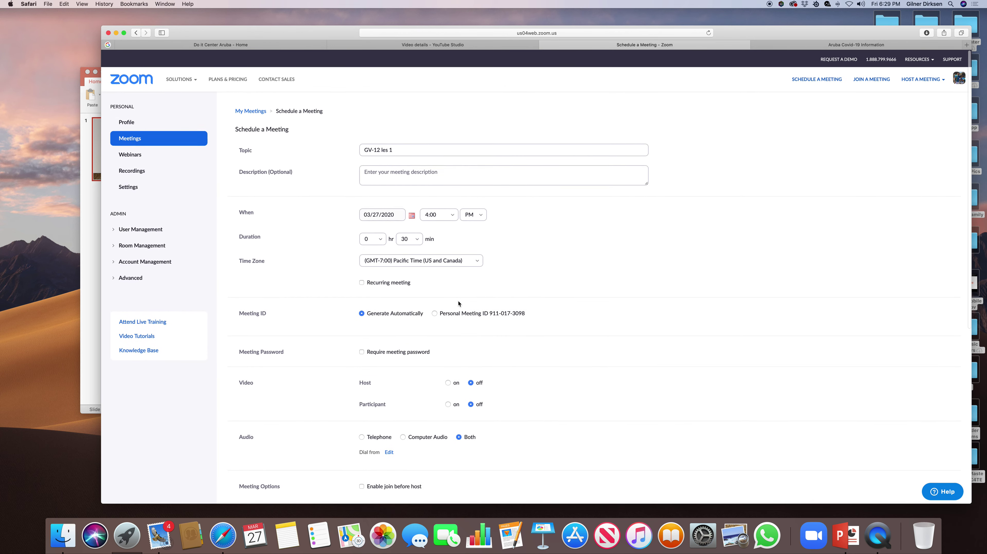
scroll(458, 304, "down", 5)
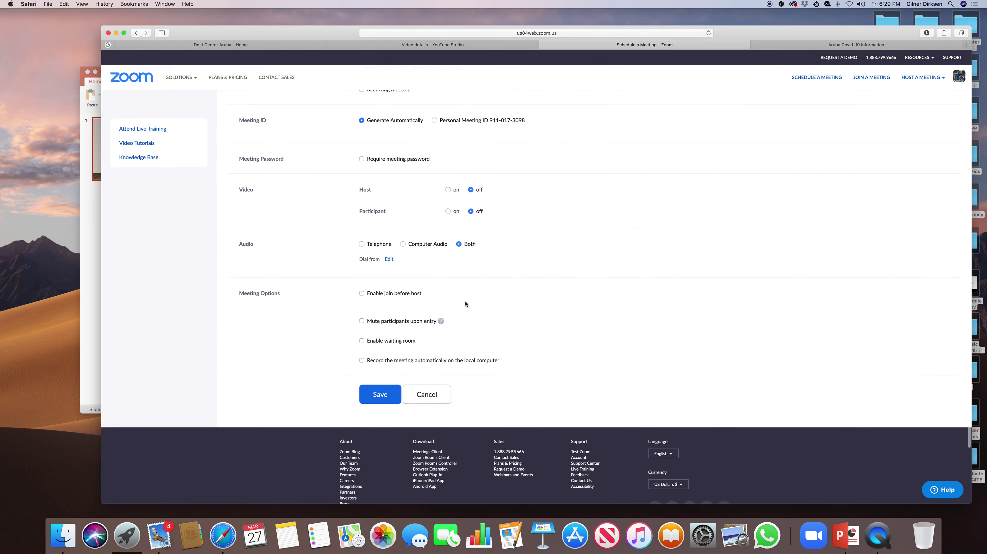
left_click(378, 386)
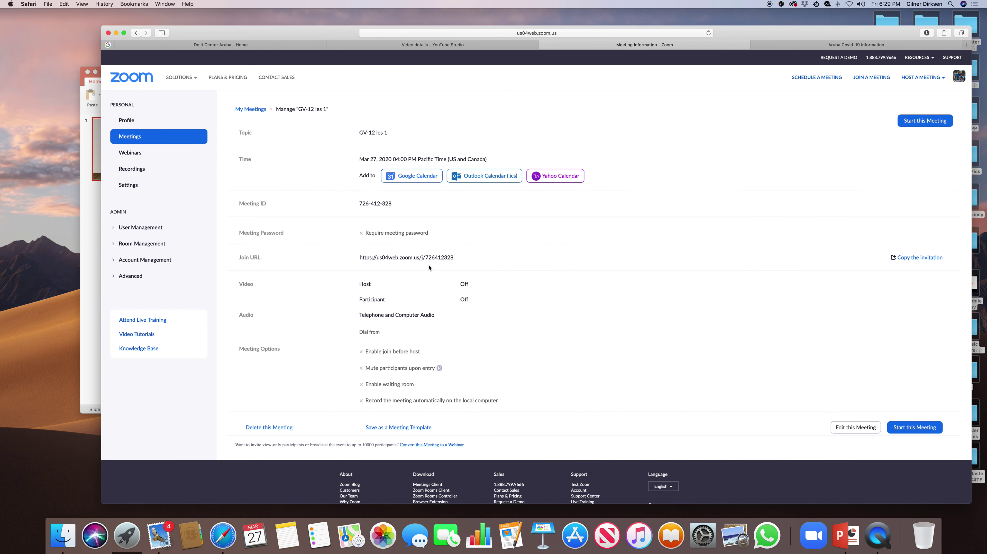
Highlight the join URL and the meeting ID on the saved meeting's page
mouse_move(462, 255)
left_mouse_down()
mouse_move(383, 256)
mouse_move(447, 256)
left_mouse_up()
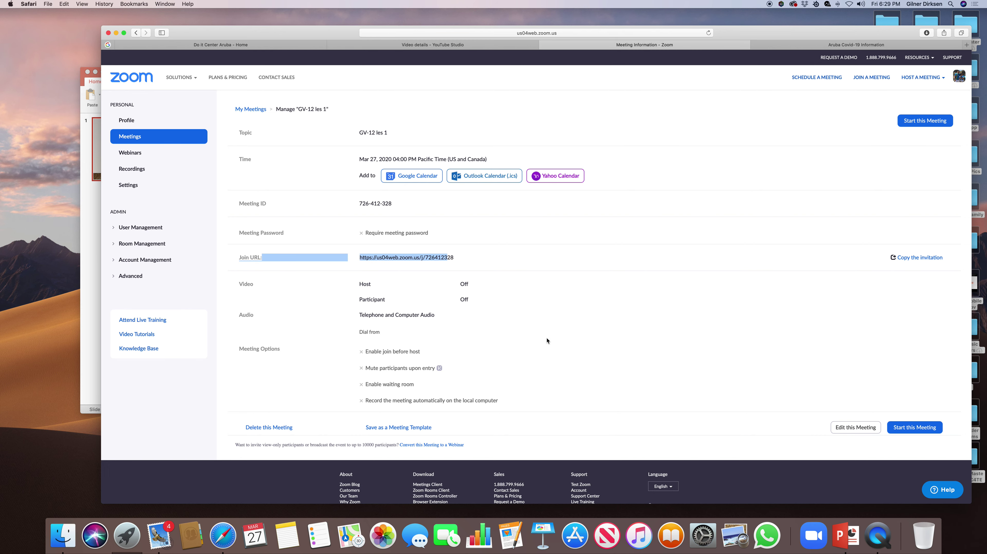
scroll(575, 338, "up", 1)
left_click_drag(400, 205, 360, 203)
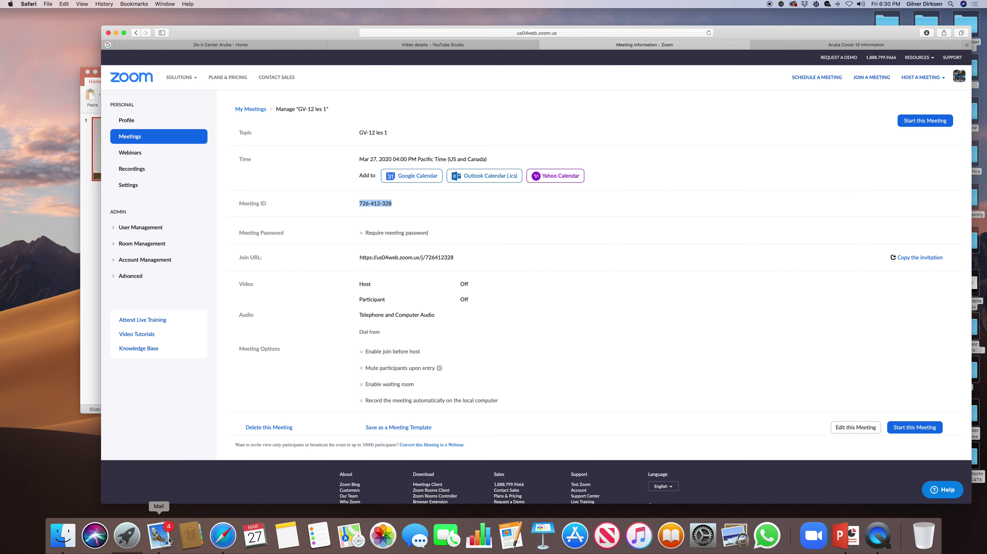
Switch to Mail to look at the meeting details, and return to the meeting page in Safari
left_click(176, 526)
left_click_drag(425, 298, 473, 322)
left_click(894, 333)
Try to add the meeting to the calendar through the Outlook Calendar (.ics) option
left_click(505, 177)
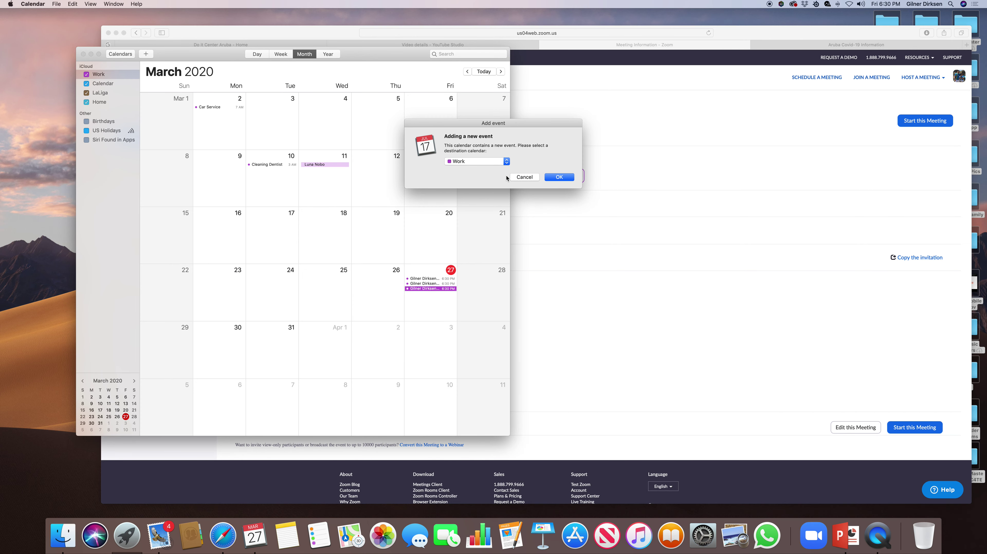
left_click(525, 179)
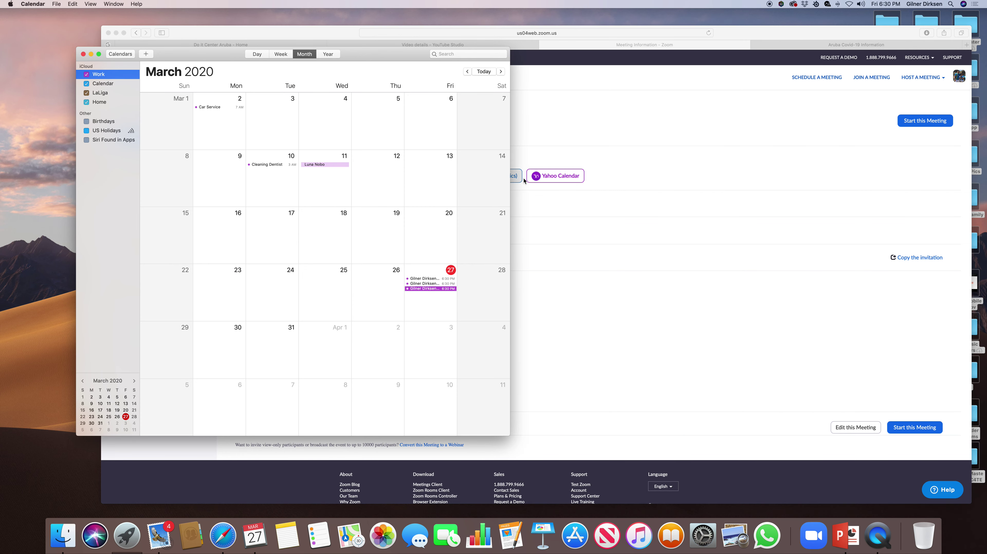
left_click(83, 53)
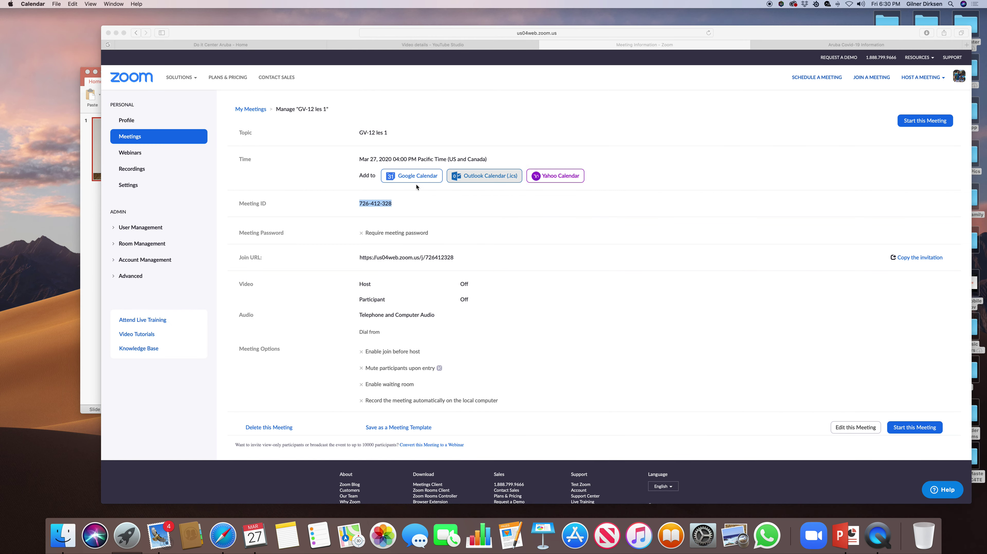
Review the details and options of the GV-12 les 1 meeting
scroll(522, 252, "down", 5)
scroll(522, 252, "up", 4)
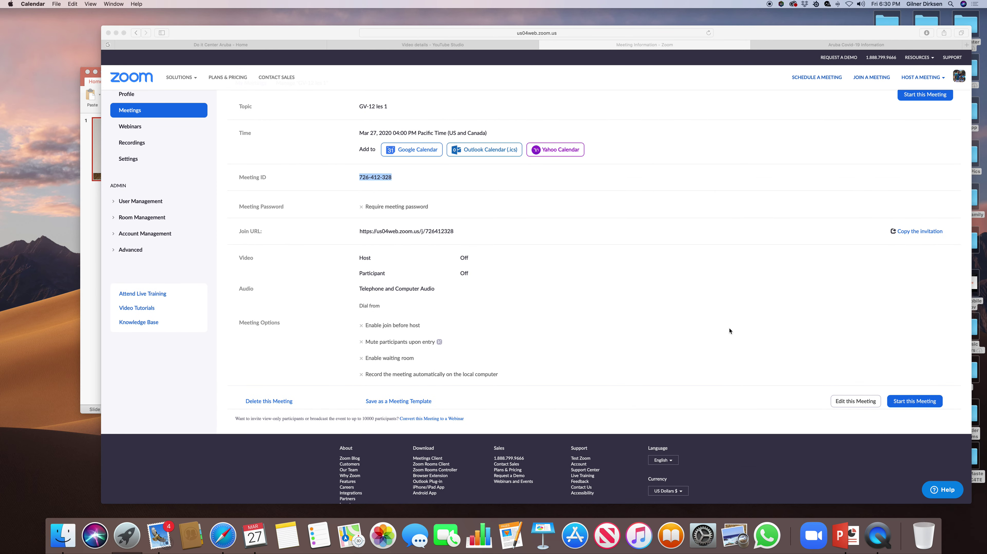
scroll(695, 343, "up", 2)
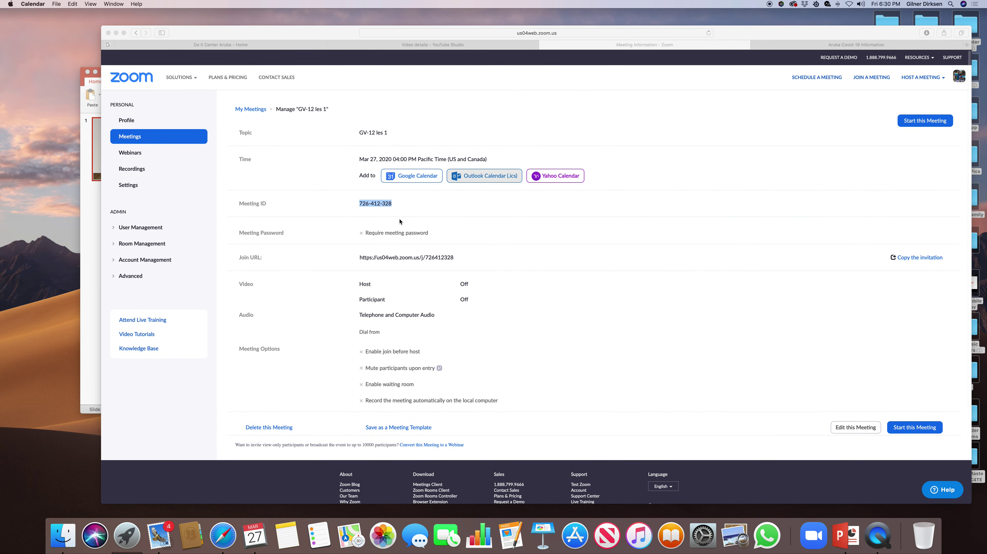
scroll(482, 272, "down", 1)
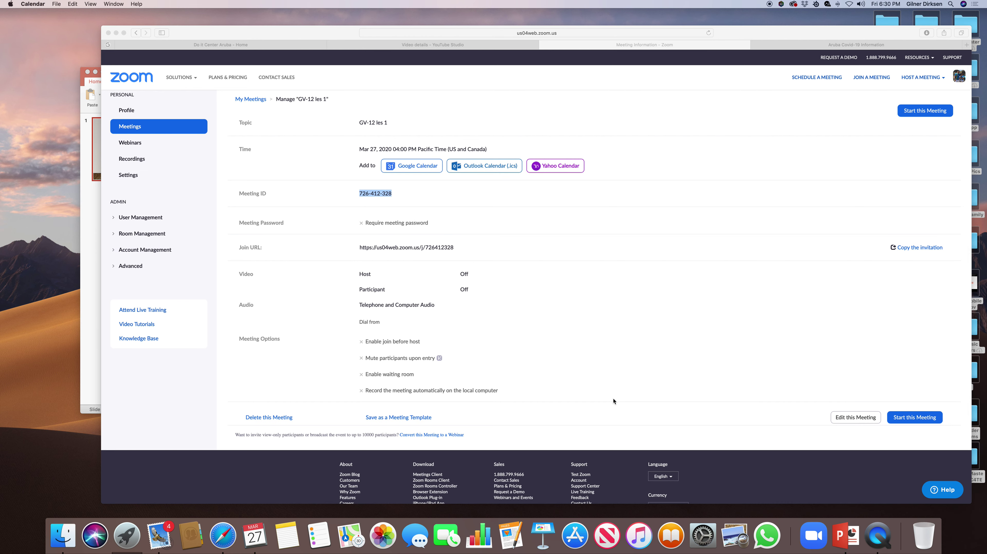
scroll(529, 379, "down", 4)
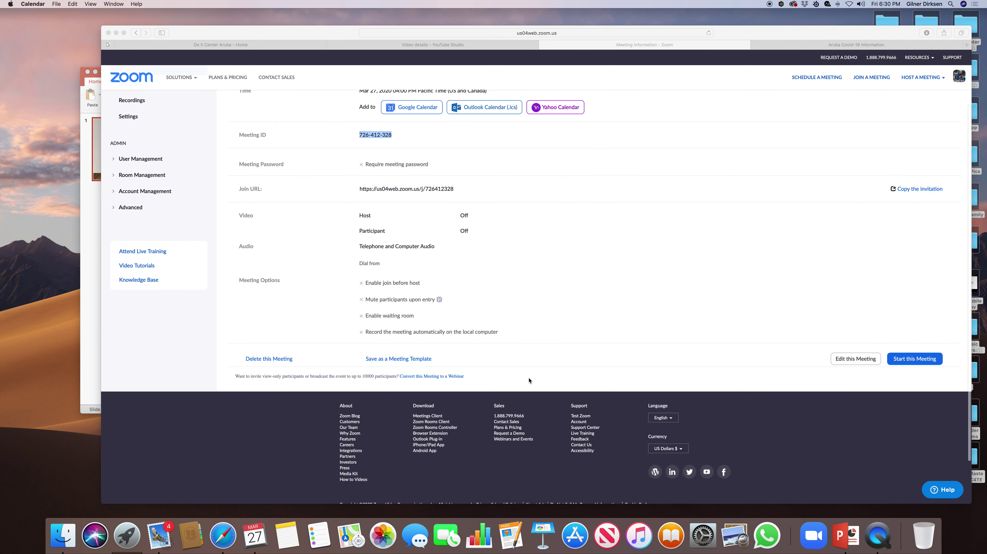
scroll(311, 345, "up", 5)
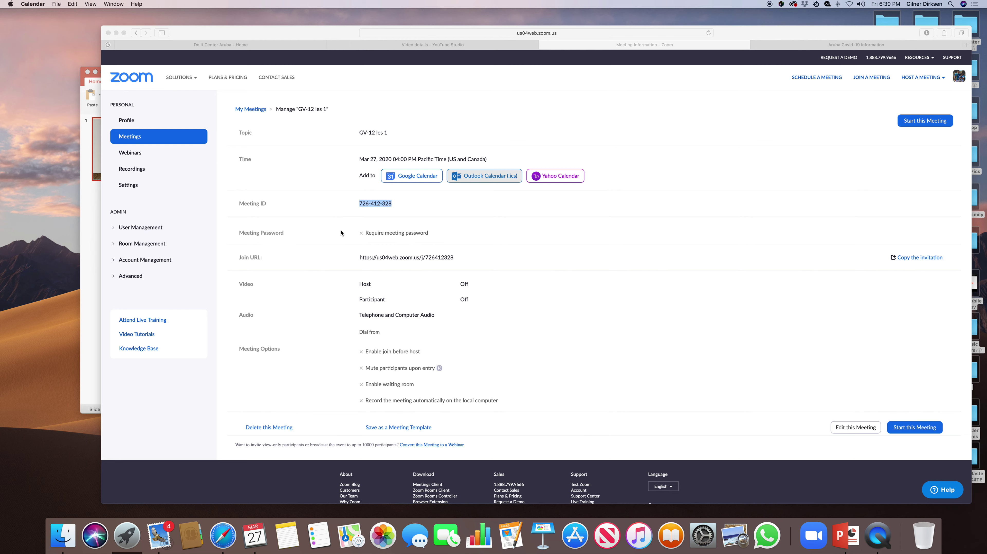
Leave the meeting details and go to the Join a Meeting page
left_click(150, 144)
left_click(141, 121)
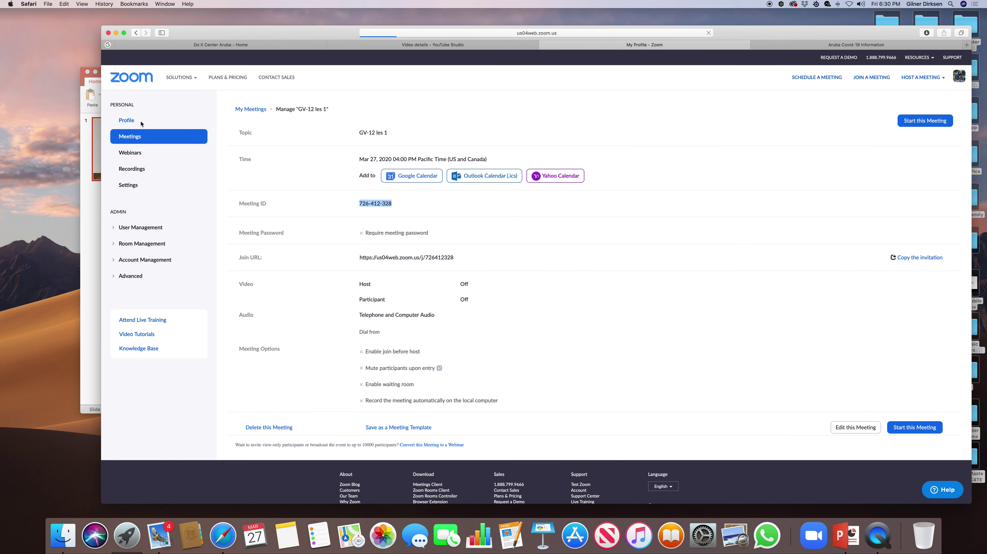
left_click(139, 77)
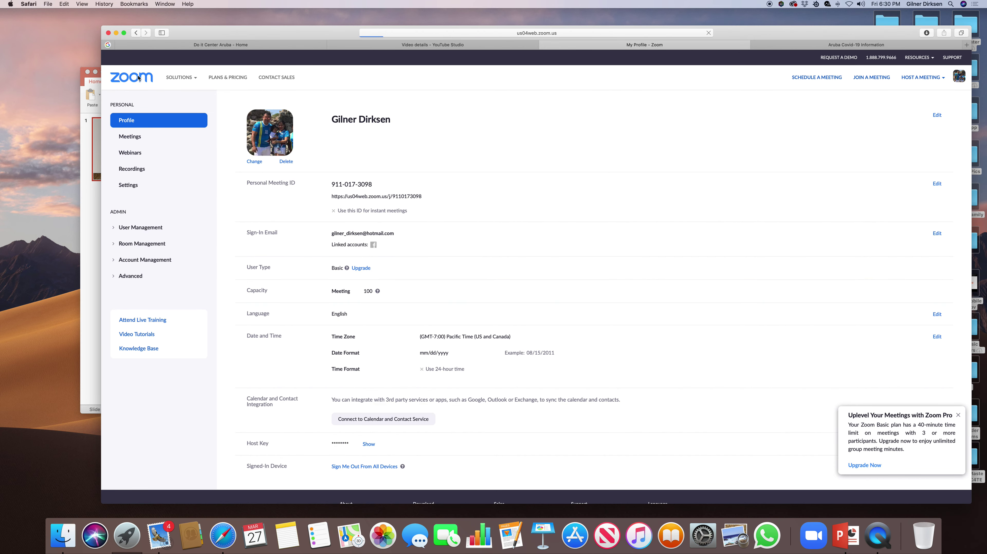
left_click(847, 77)
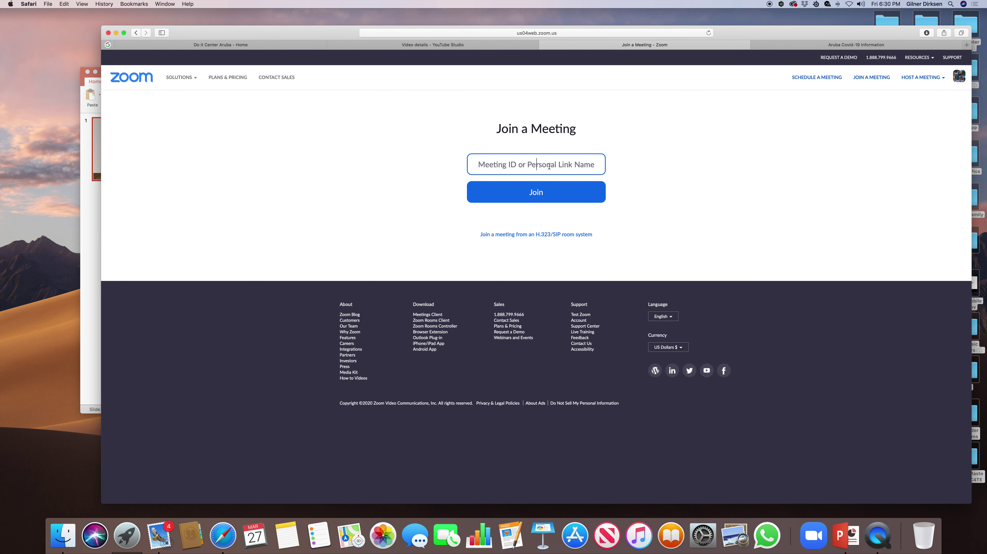
Copy the meeting ID from the message in Mail and use it to join the meeting from Safari
left_click(160, 537)
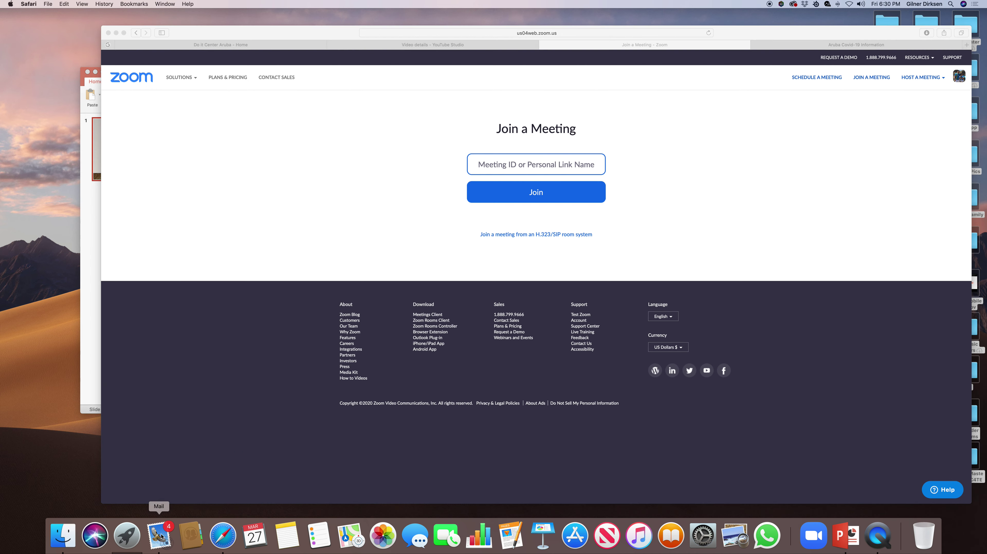
left_click_drag(492, 323, 460, 324)
key("super+c")
left_click(440, 92)
left_click(535, 164)
key("super+v")
left_click(537, 191)
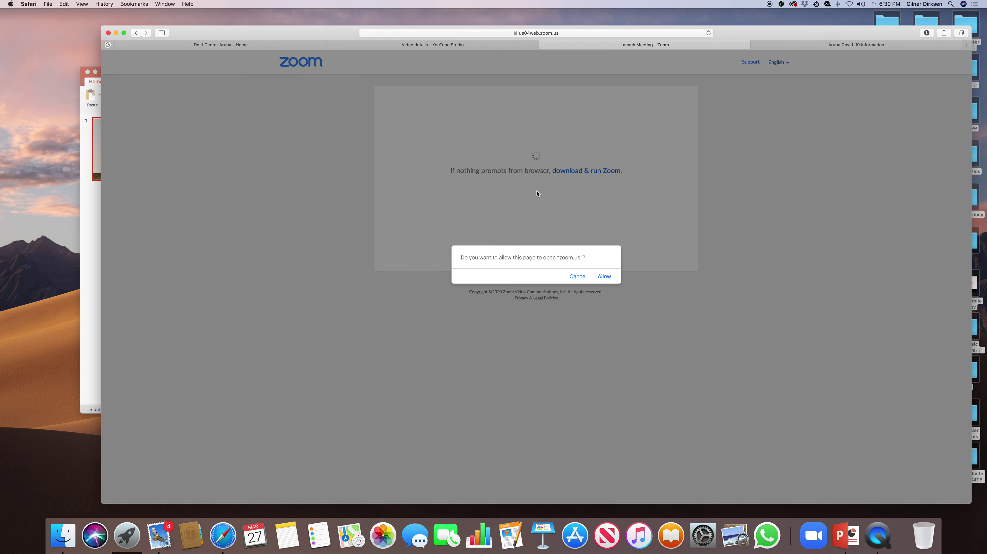
Launch the meeting in the Zoom app and follow the host sign-in link in the waiting window
left_click(604, 276)
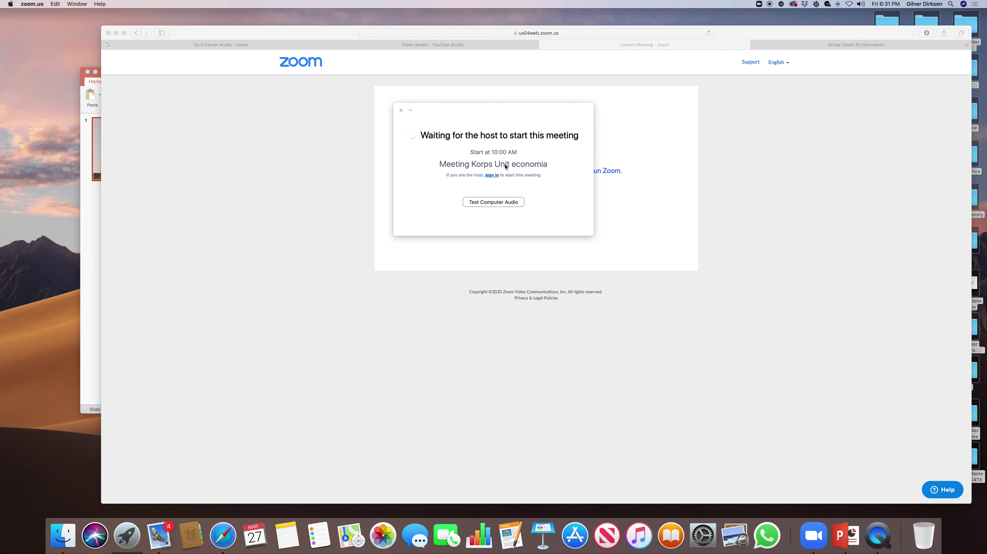
left_click(490, 206)
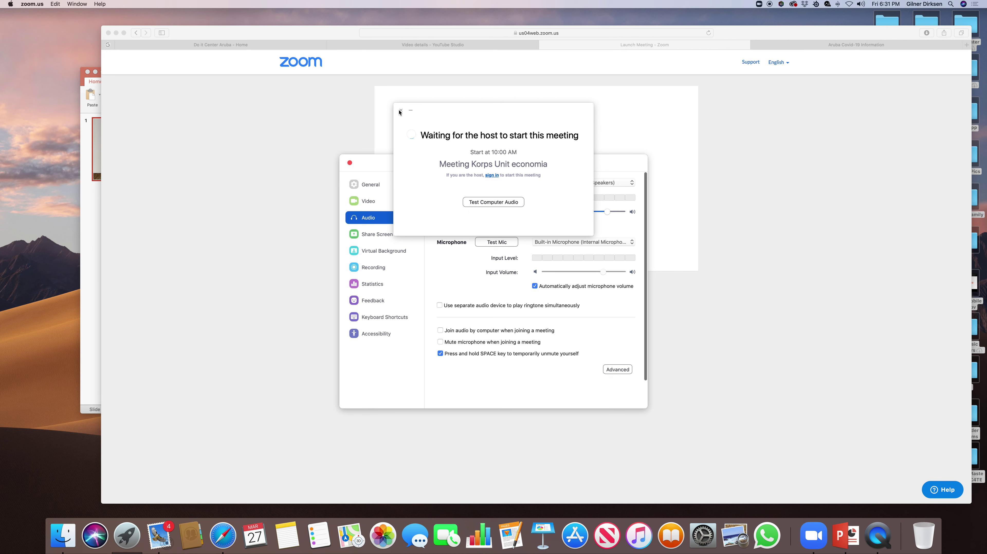
left_click(491, 175)
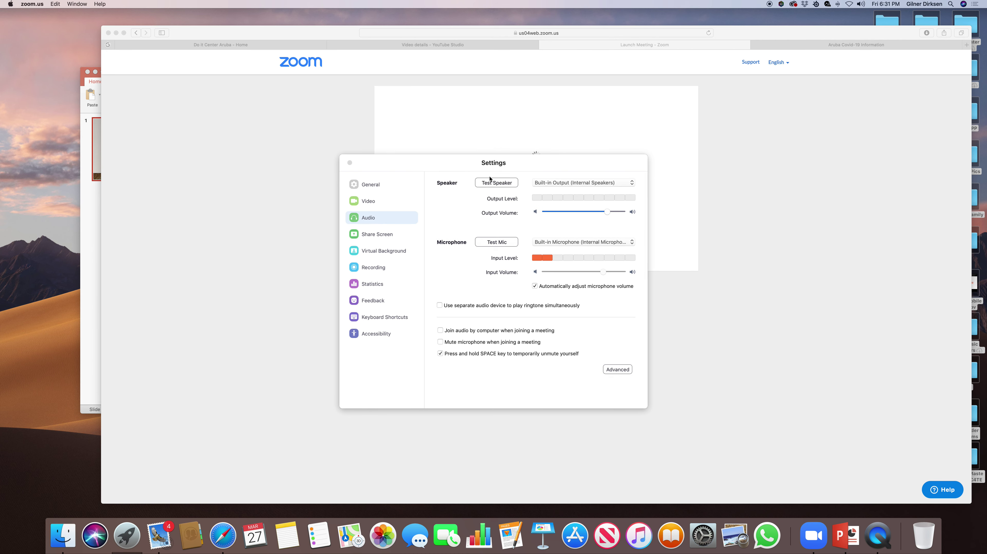
left_click(350, 162)
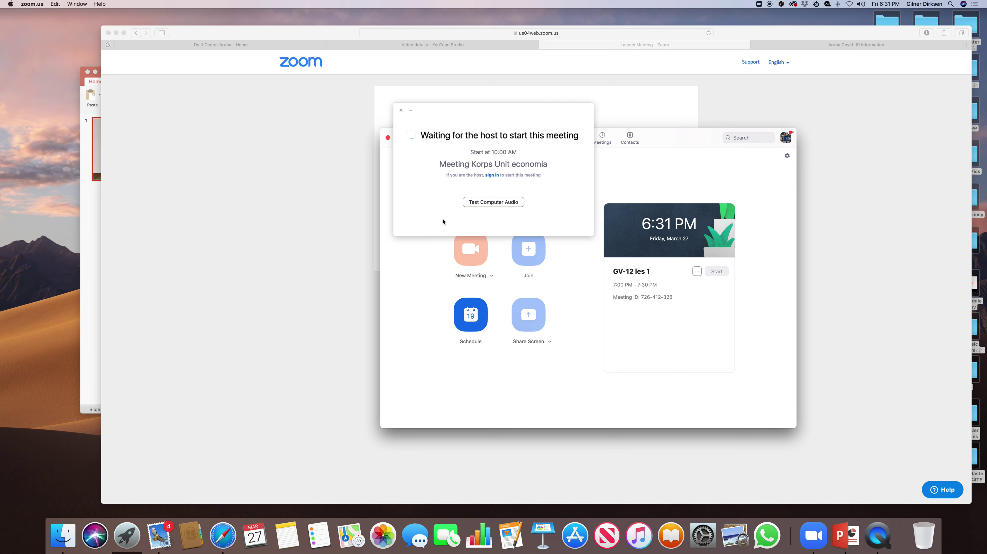
Minimize the waiting meeting window and close the Settings window to leave the Zoom home window in front
left_click(400, 111)
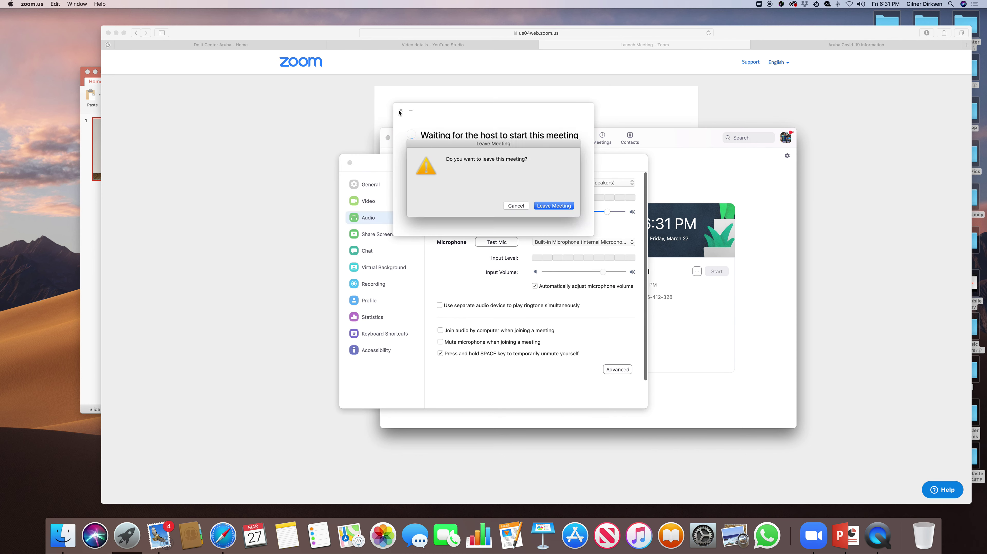
left_click(540, 205)
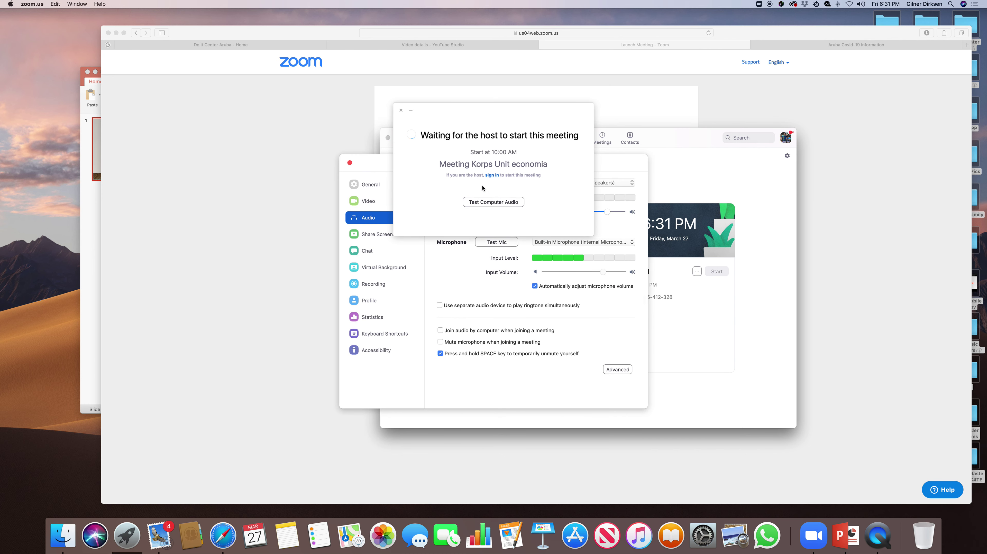
left_click(410, 110)
left_click(350, 163)
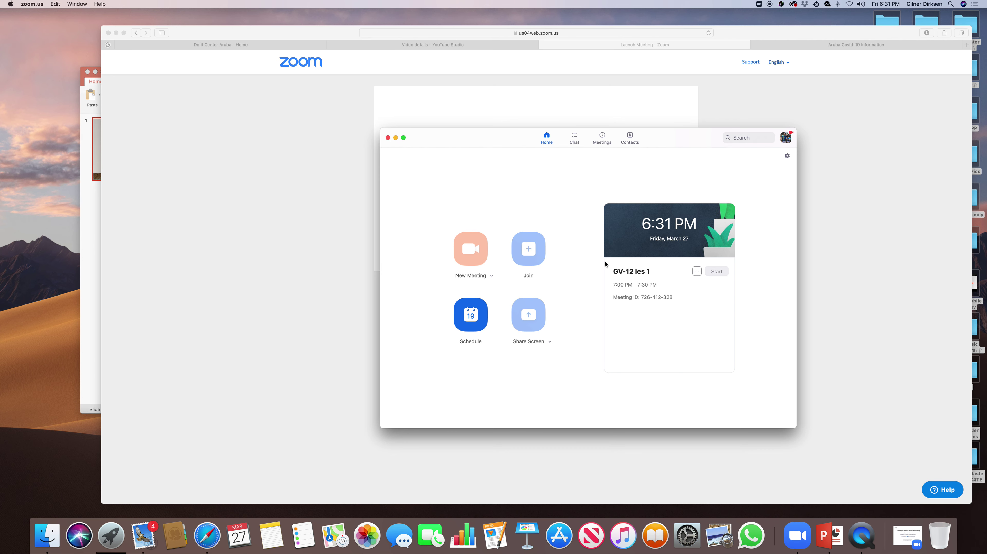
left_click_drag(510, 137, 488, 141)
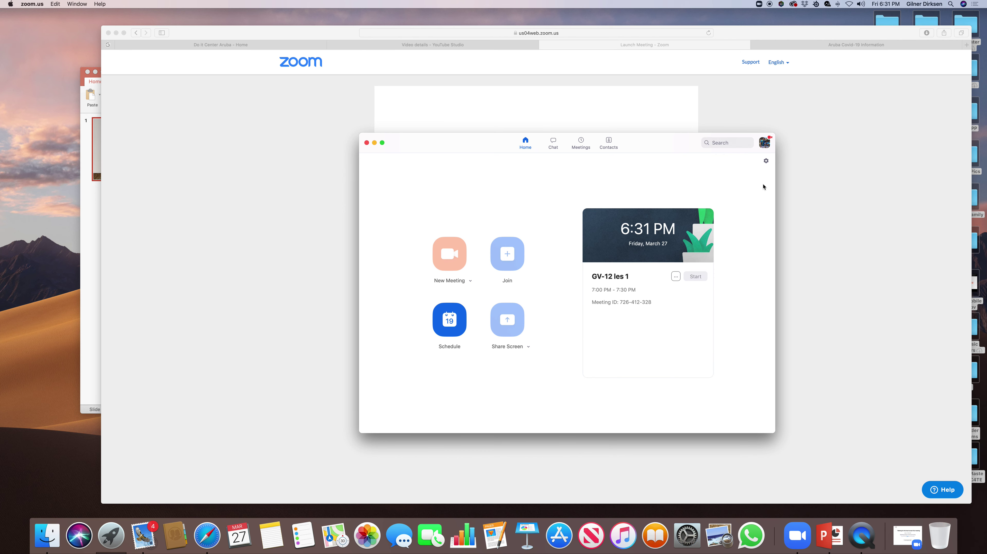
Download the Zoom installer package from the meeting launch page in Safari and show it in the Downloads folder
key("super+q")
left_click(600, 176)
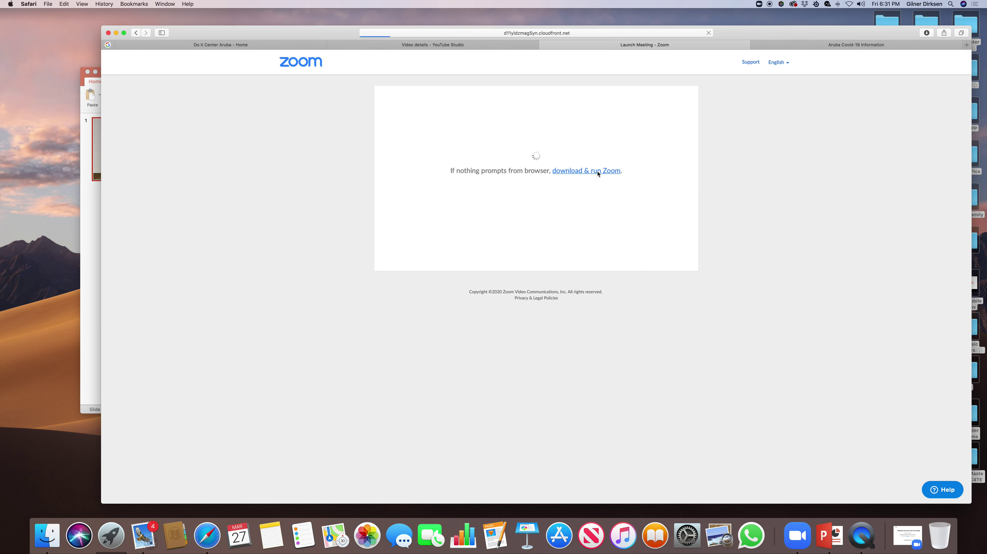
left_click(927, 36)
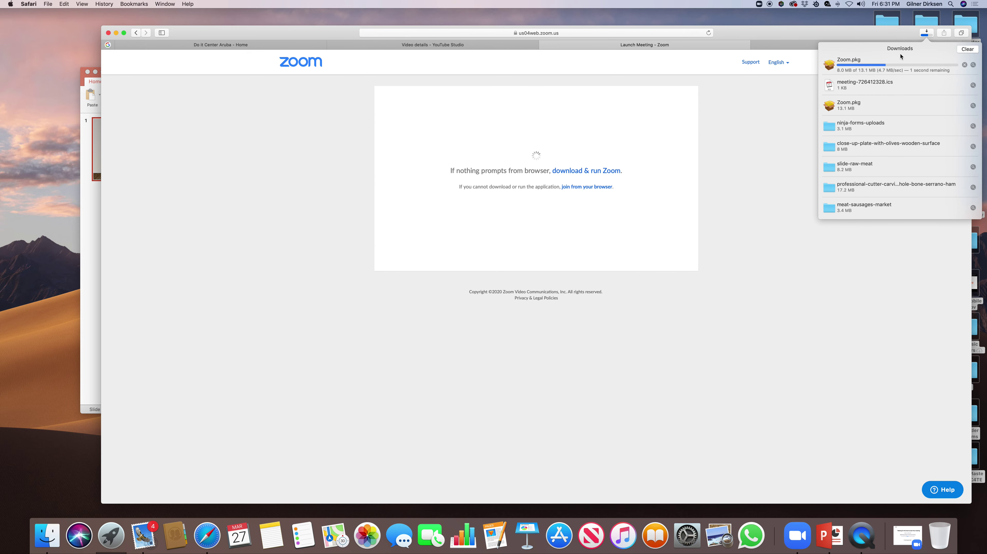
left_click(973, 65)
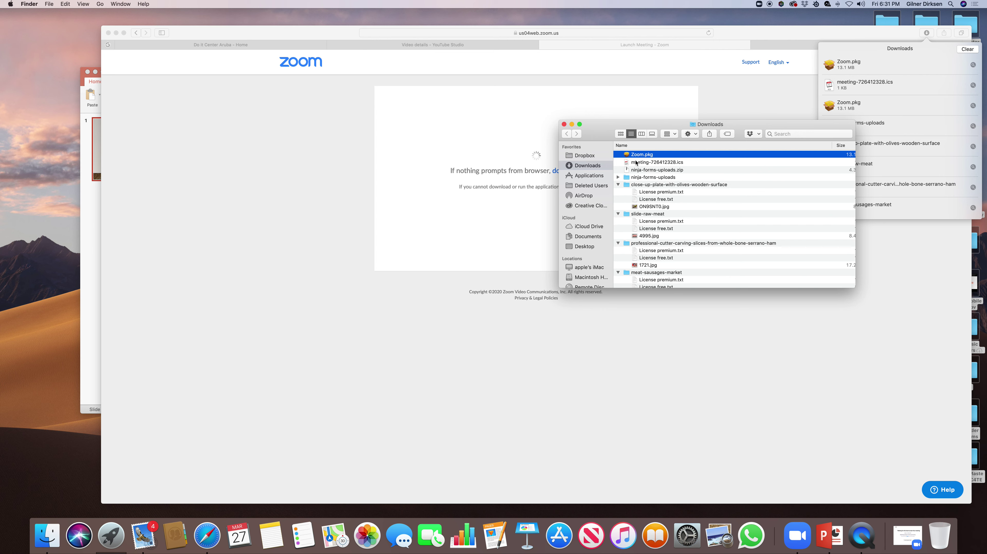
Run Zoom.pkg, allow its installation check, and close the installer at the introduction
double_click(664, 156)
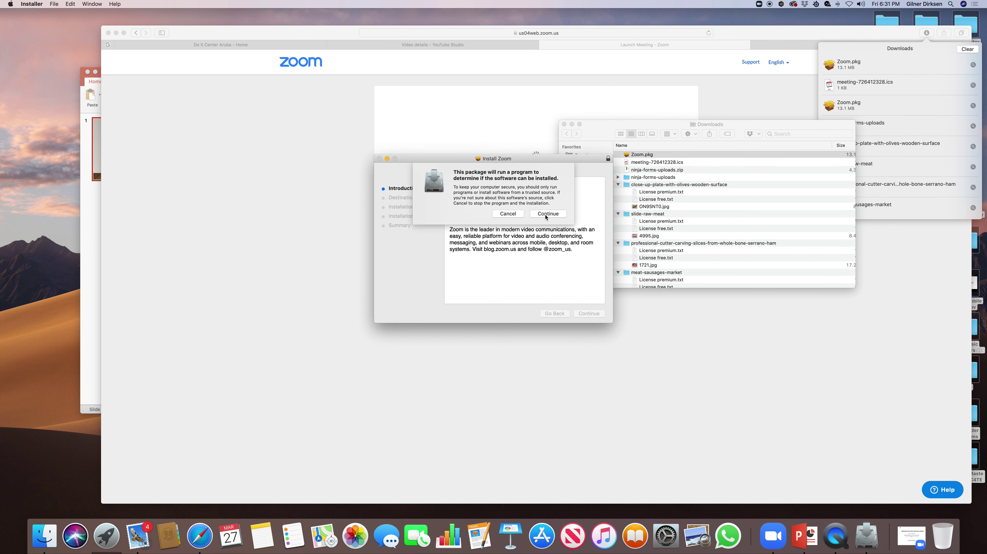
left_click(550, 215)
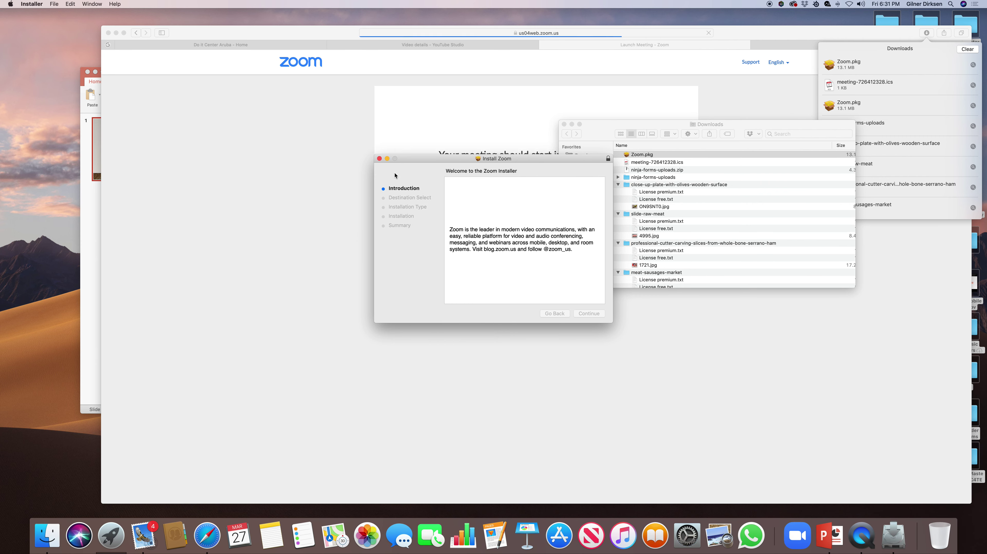
left_click(380, 159)
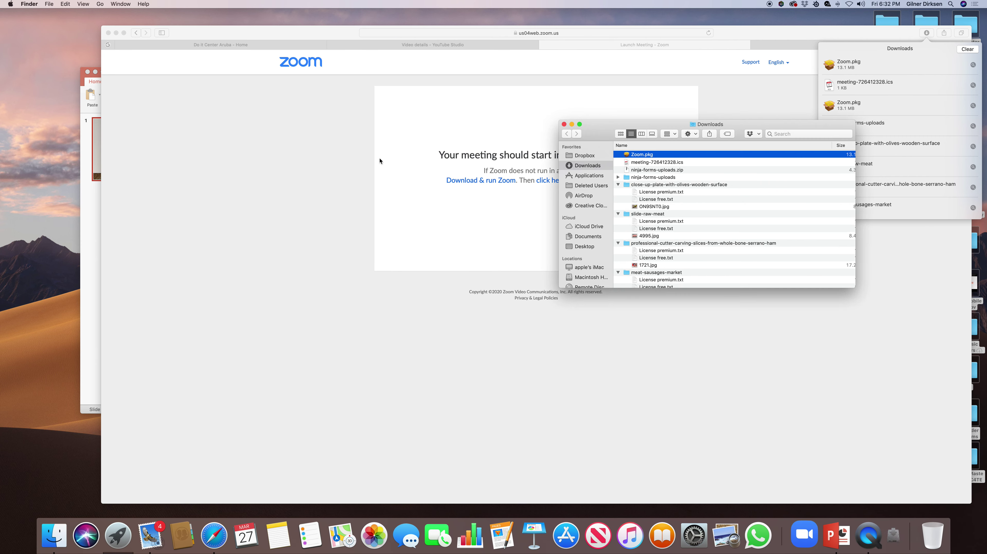
Switch to Zoom, look at the upcoming meetings, and return to the Home page
left_click(814, 536)
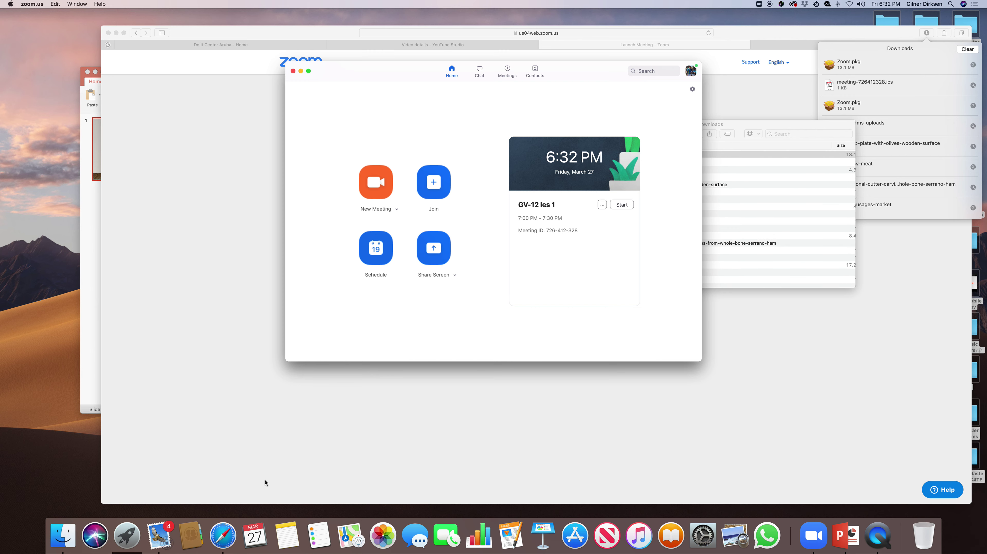
left_click(508, 72)
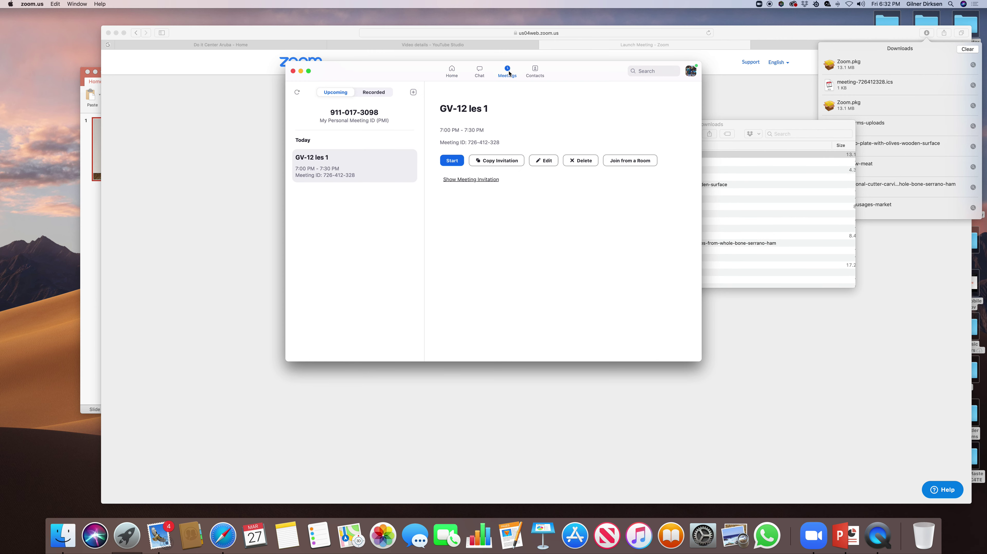
left_click(454, 73)
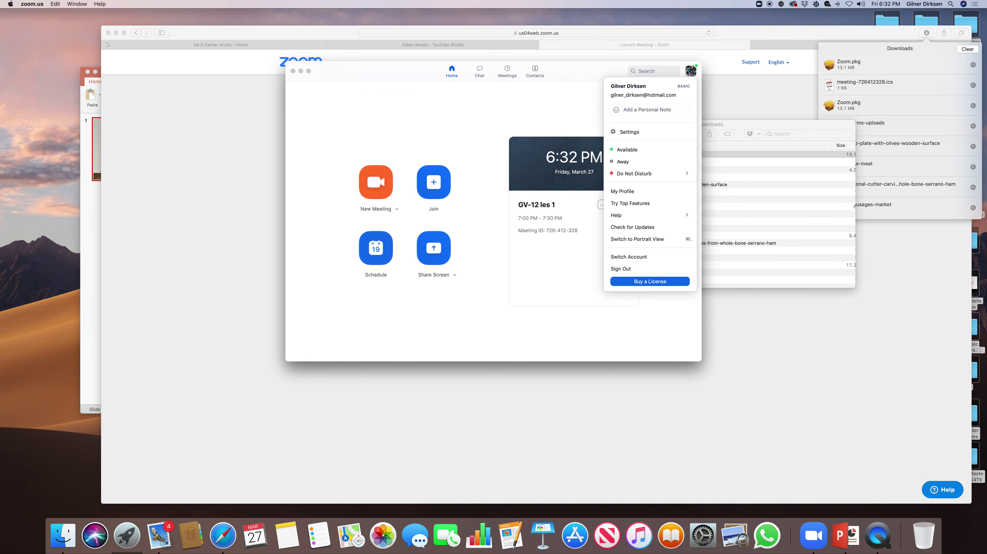
Try out the personal note field in the profile options and sign out of the Zoom account
left_click(691, 70)
left_click(668, 110)
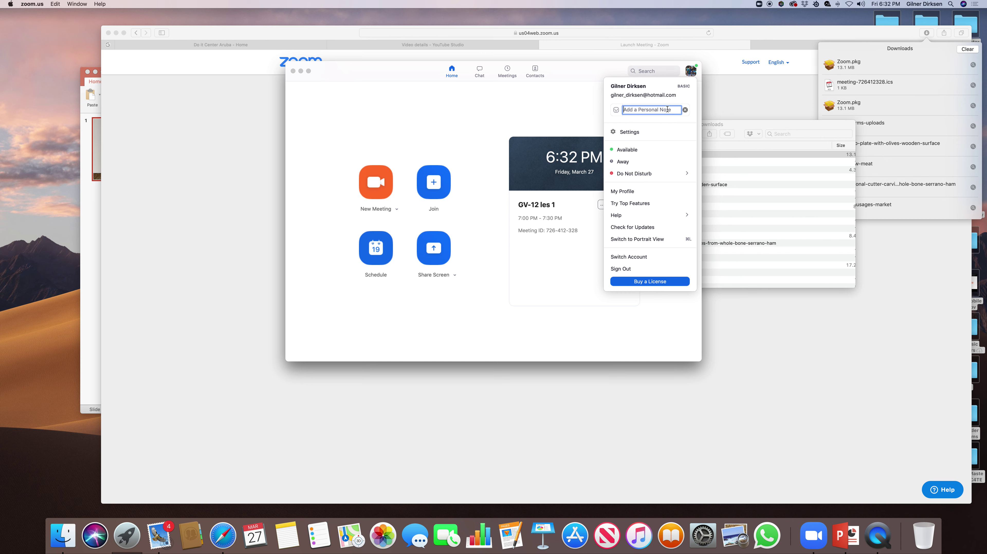
left_click(685, 110)
mouse_move(683, 90)
left_click(655, 114)
left_click(629, 268)
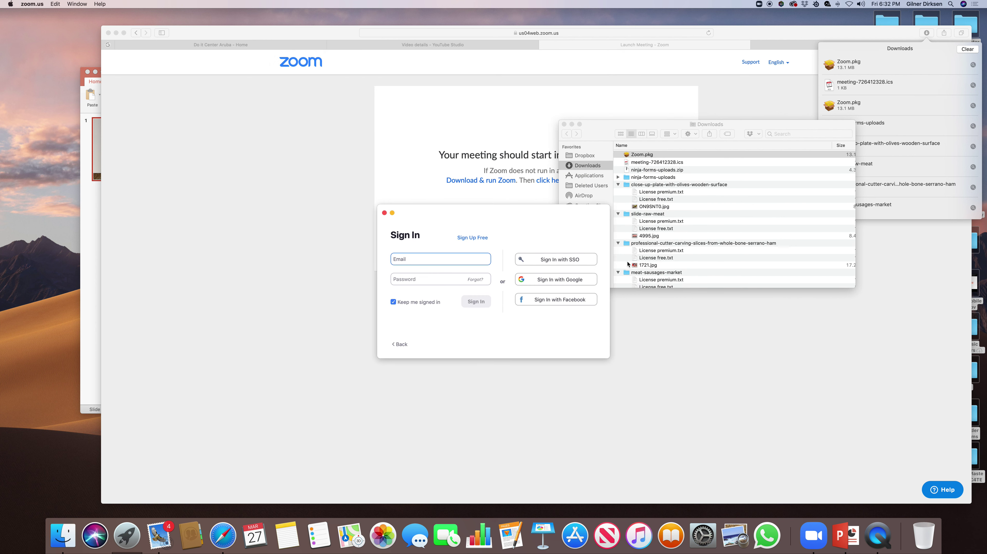
Sign in to Zoom with Facebook, confirm continuing with the account, and allow the page to open zoom.us
left_click_drag(457, 218, 495, 203)
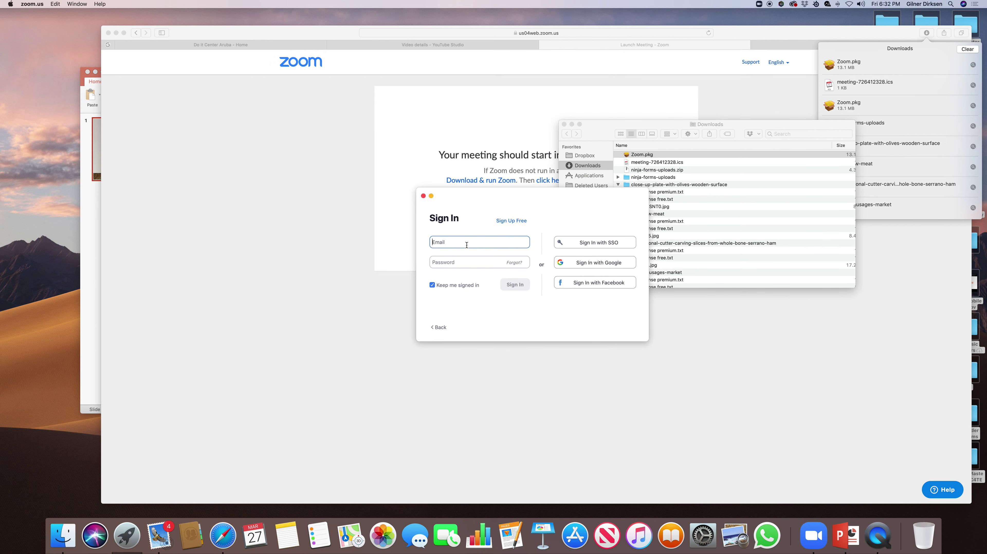
left_click(447, 259)
left_click(454, 242)
left_click(588, 282)
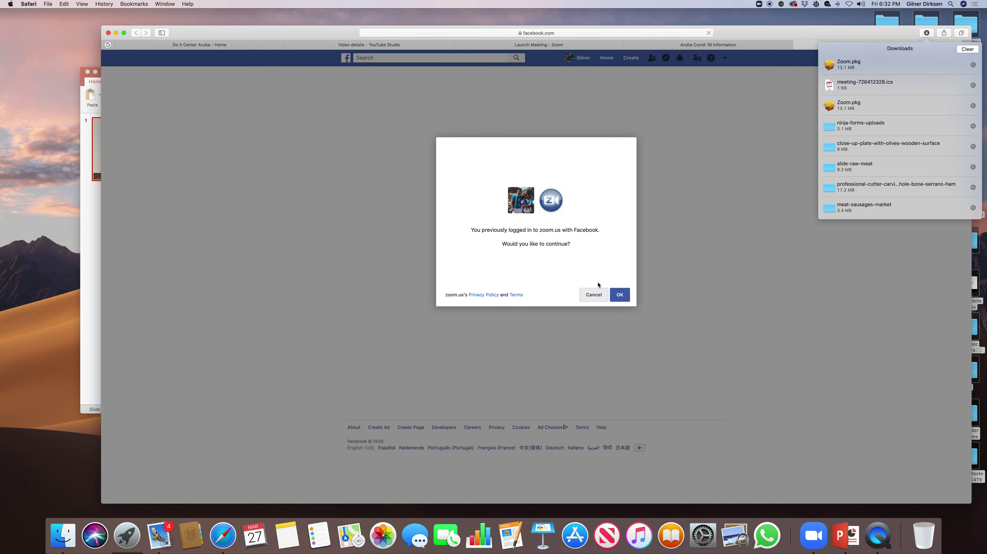
left_click(620, 296)
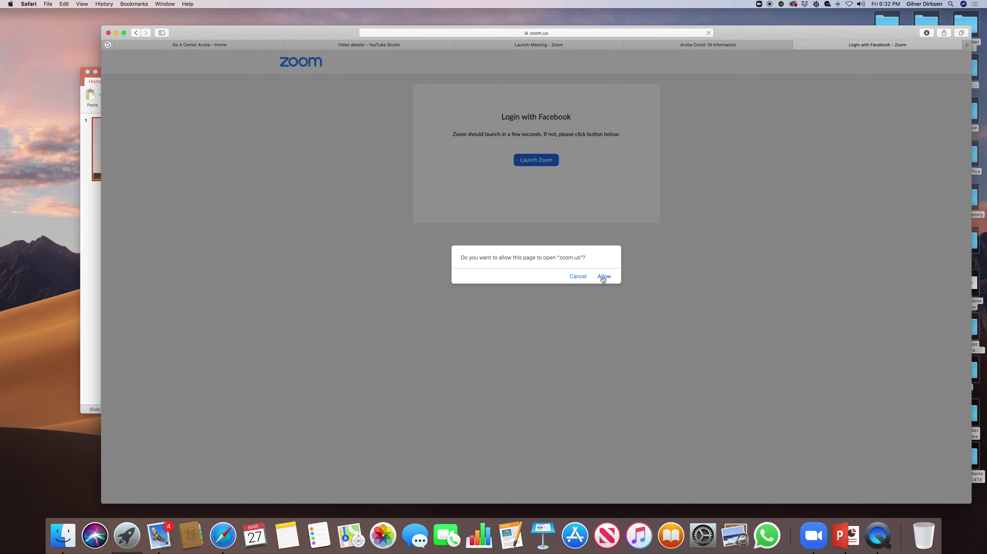
left_click(604, 276)
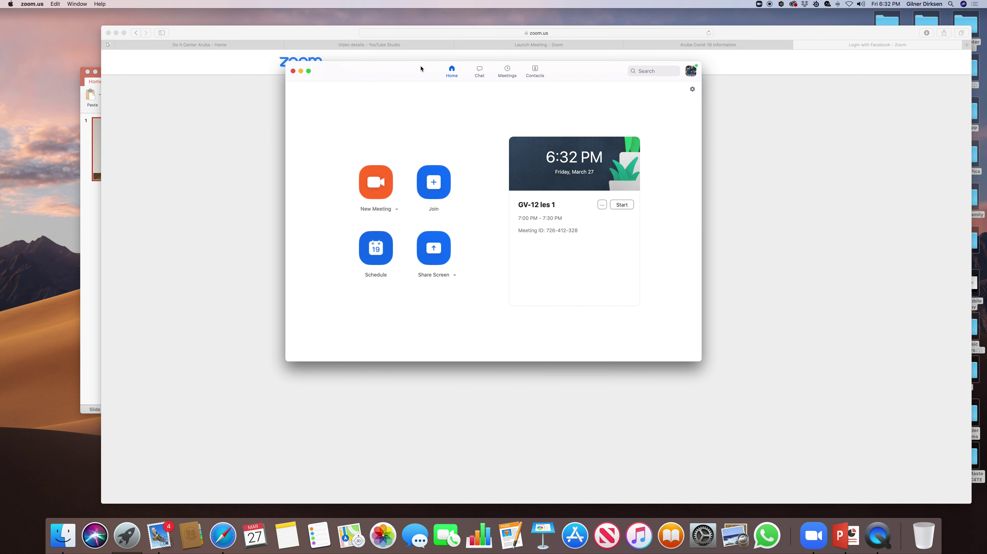
Minimize the Safari window and reposition the Zoom home window on the desktop
left_click_drag(421, 69, 536, 148)
left_click(312, 227)
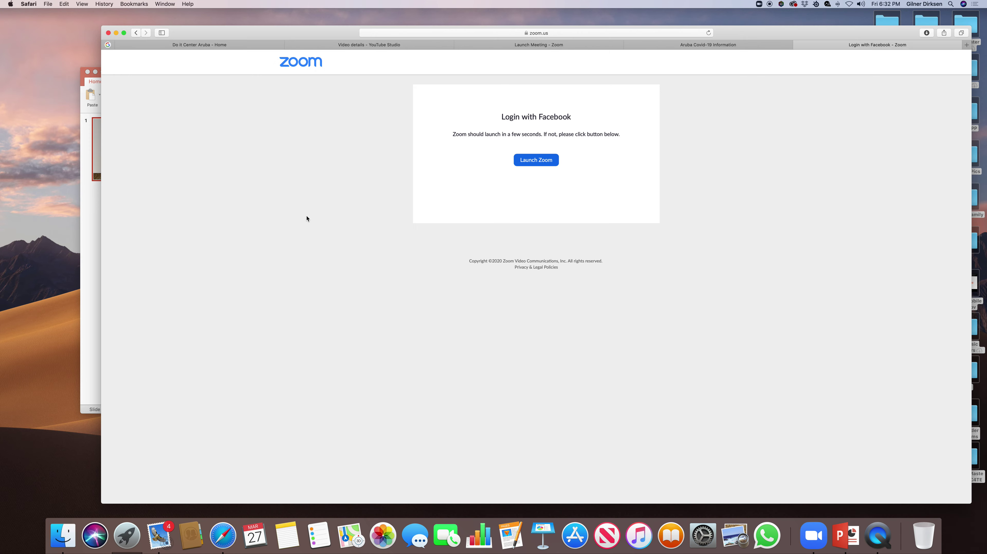
left_click(814, 536)
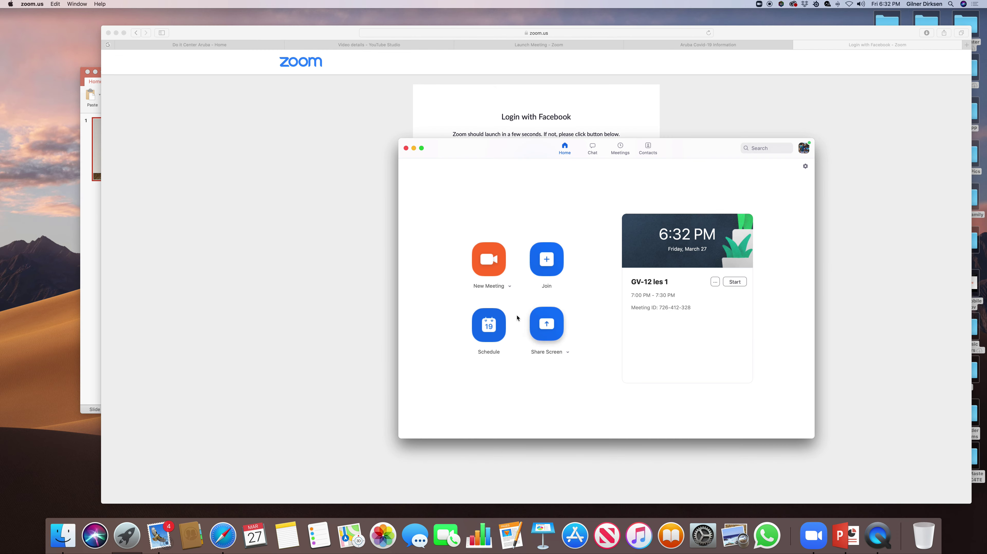
left_click(116, 33)
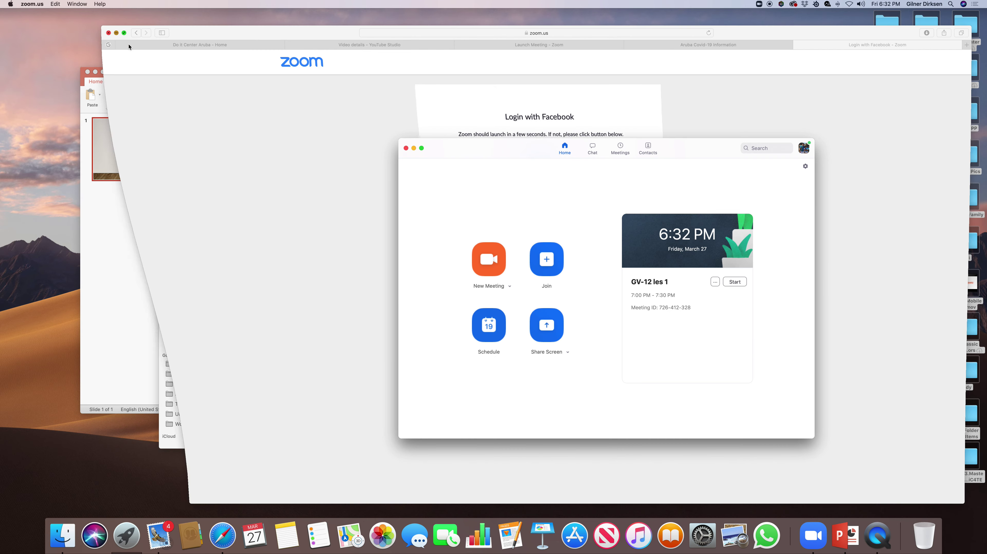
left_click_drag(508, 149, 390, 131)
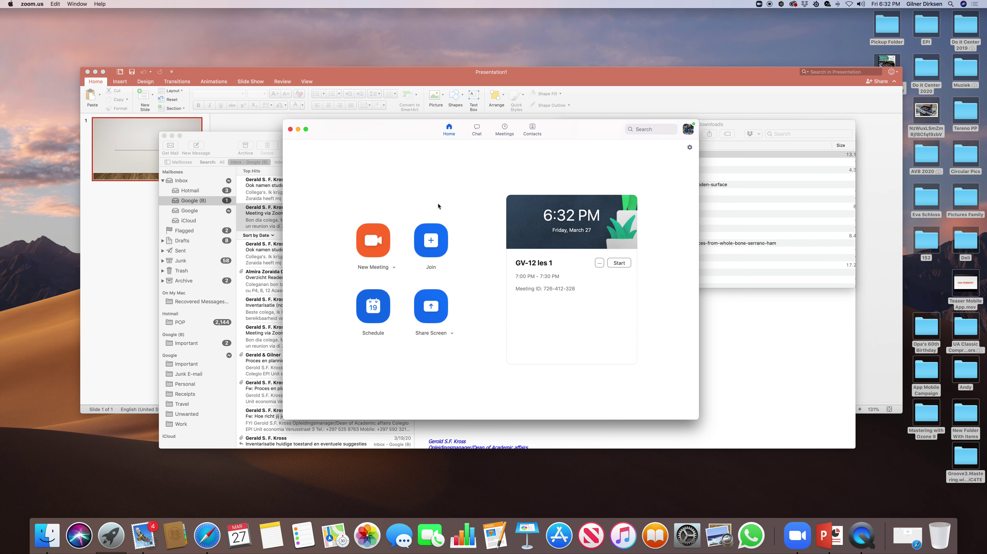
Look at the Join Meeting dialog, cancel it, and check the New Meeting options
left_click(425, 250)
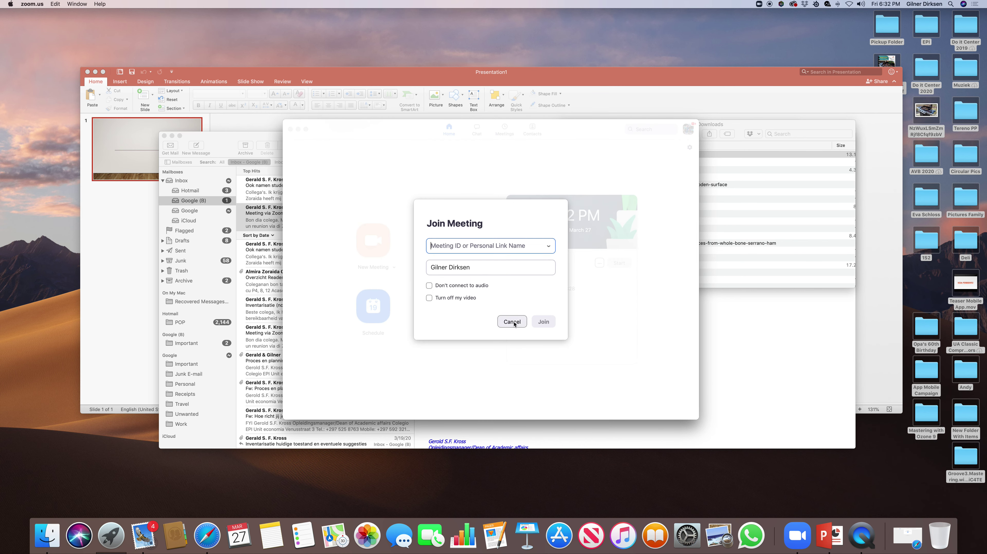
left_click(512, 323)
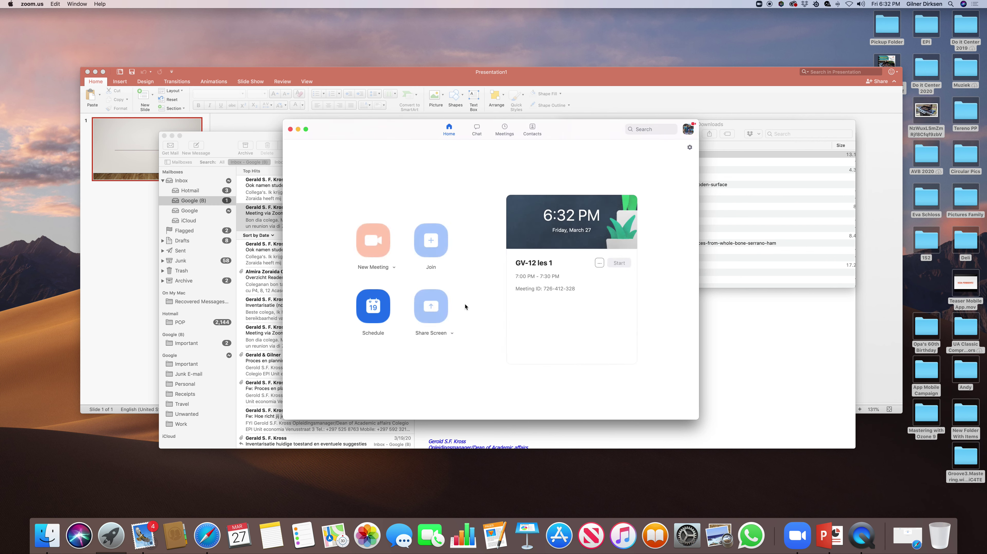
left_click(394, 267)
Start scheduling a new meeting, try the Personal Meeting ID option, and set the meeting ID back to Generate Automatically
left_click(373, 315)
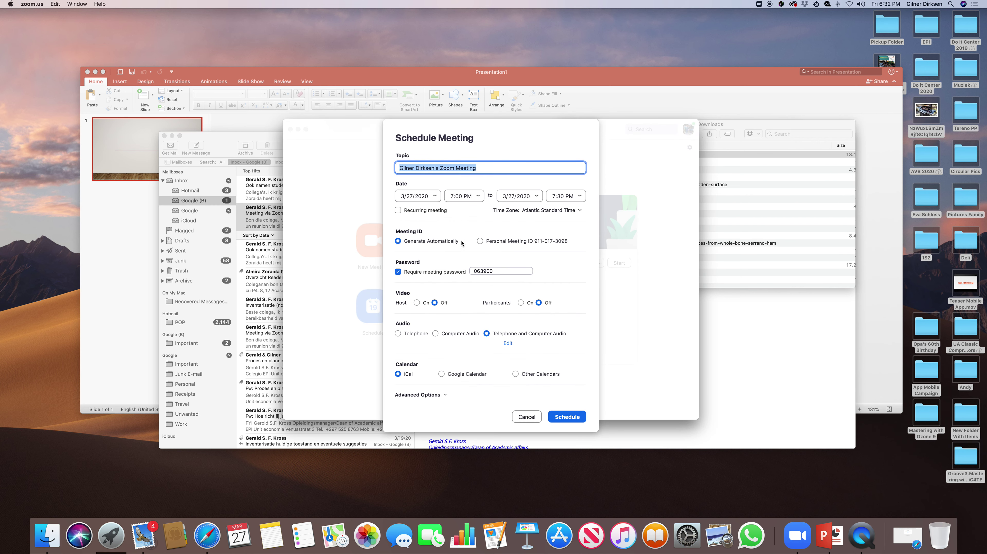
left_click(405, 275)
left_click(405, 273)
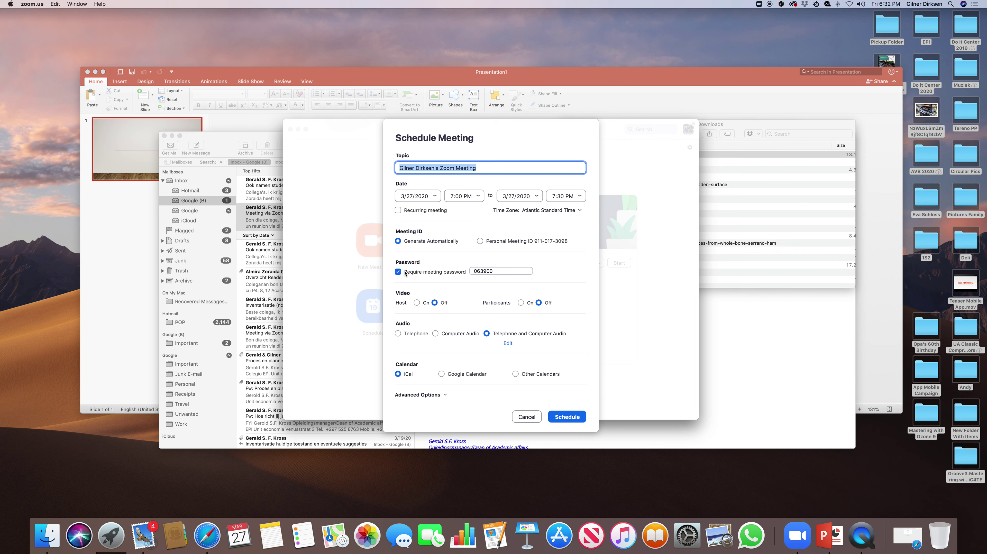
left_click(480, 242)
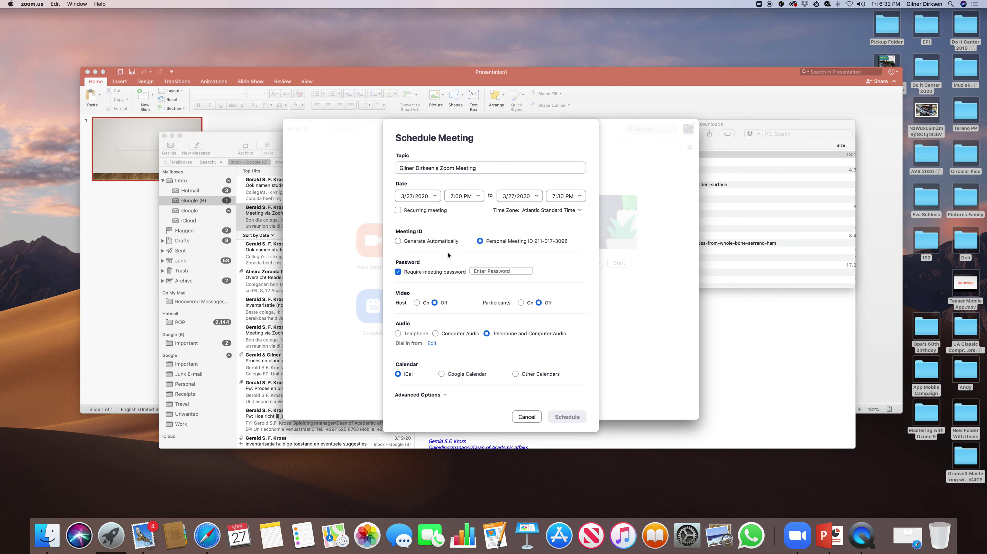
left_click(398, 241)
left_click(435, 169)
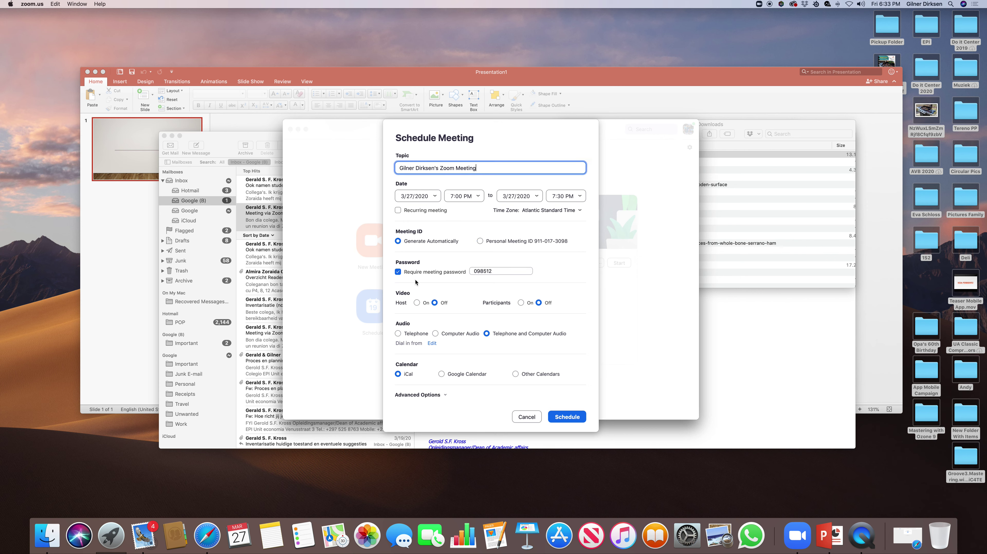
Schedule the meeting for 3/27/2020, 7:00 PM to 7:30 PM, and add the event to the Work calendar
left_click(567, 418)
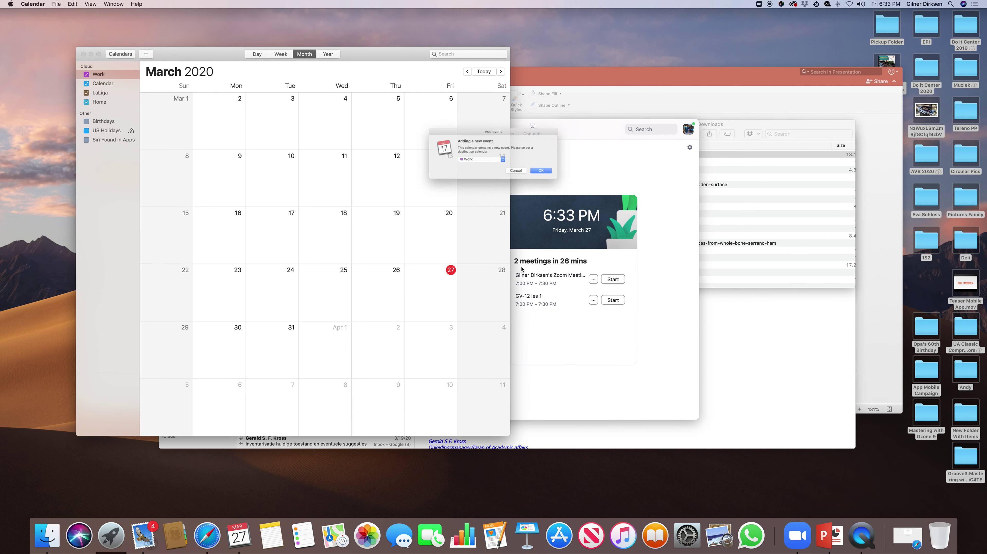
key("Return")
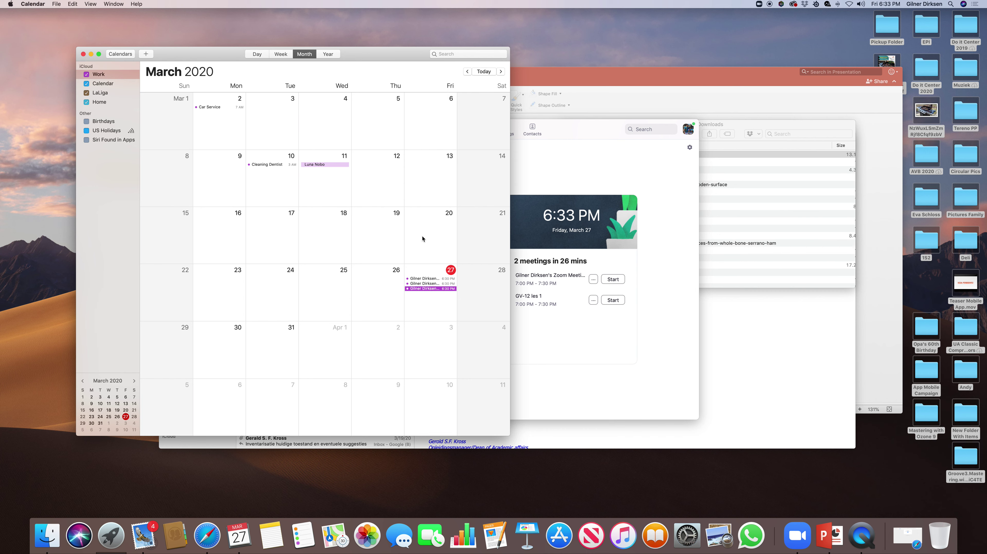
Switch to Zoom, open the upcoming meetings, and copy the invitation for the GV-12 les 1 meeting
left_click(529, 204)
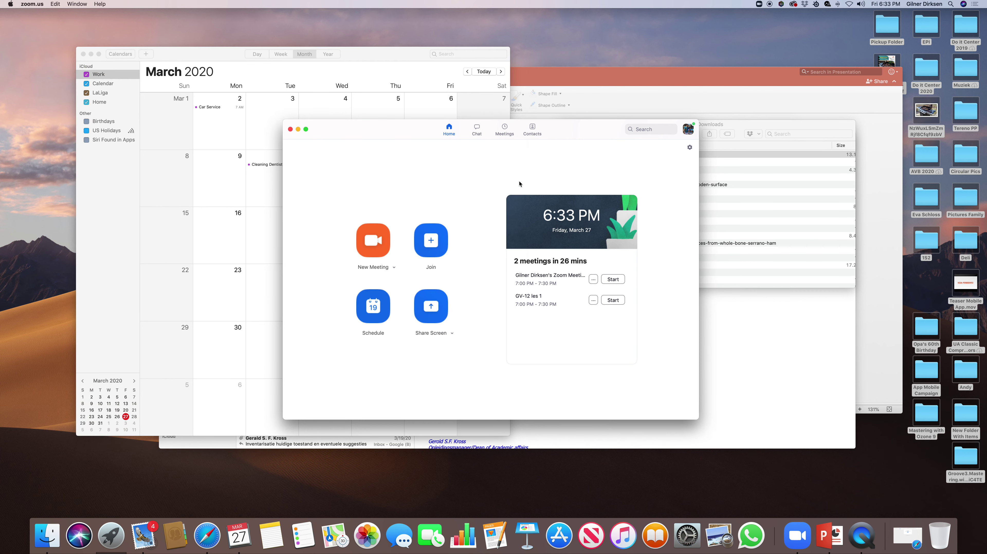
left_click(503, 131)
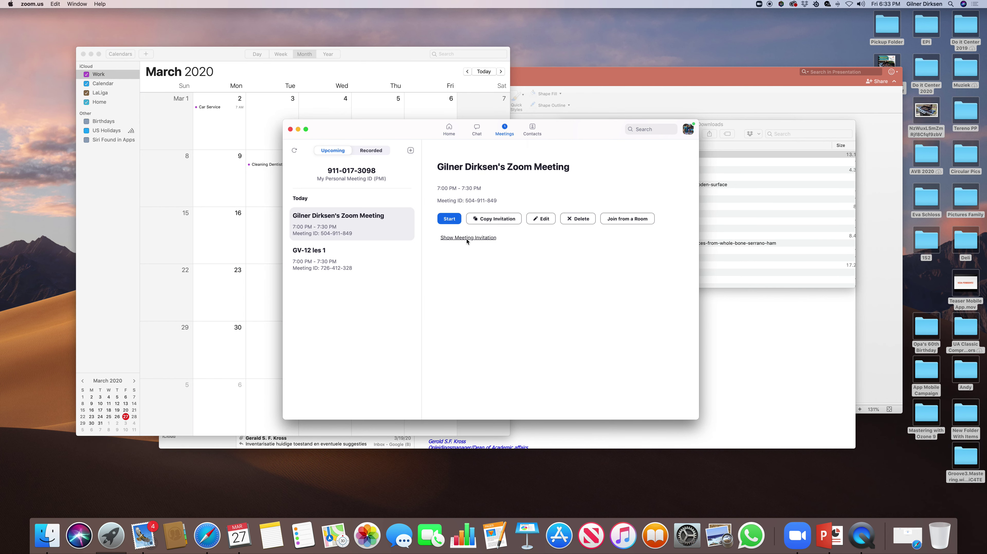
left_click(344, 261)
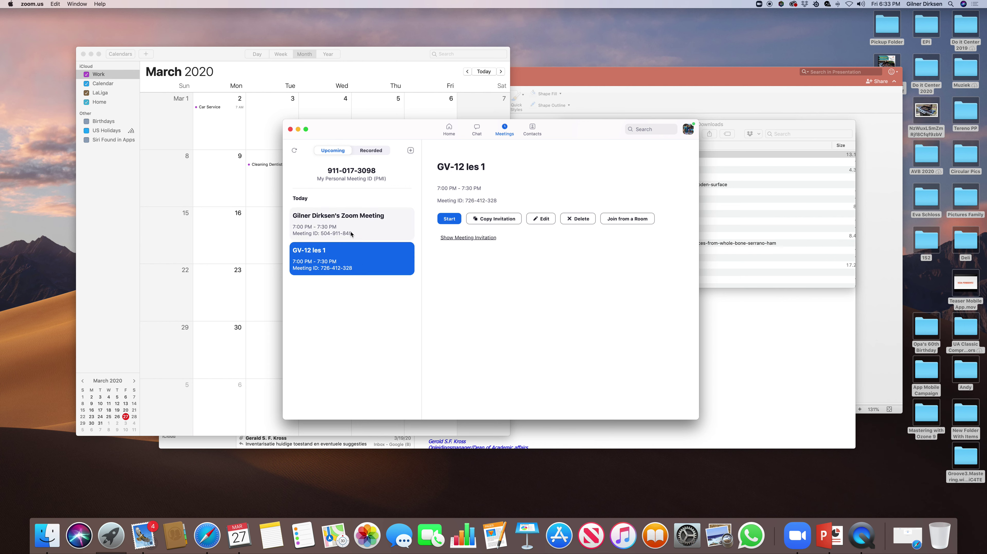
left_click(510, 220)
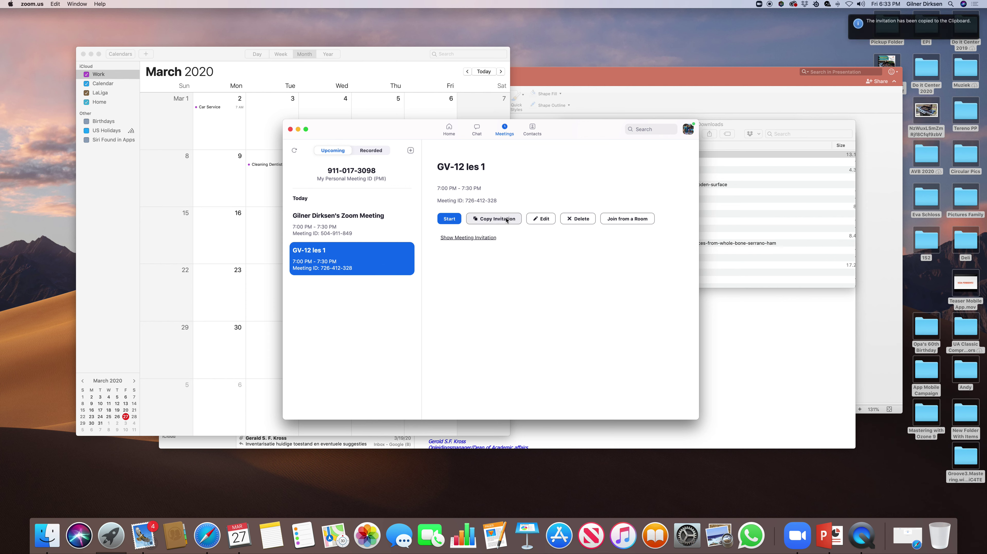
Paste the copied meeting invitation into a new message in Mail and discard the draft
left_click(144, 535)
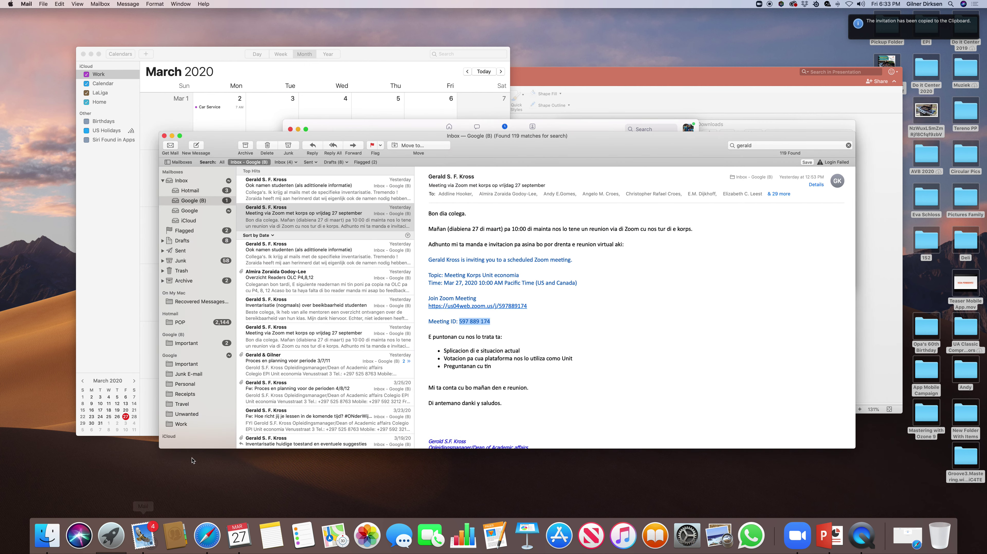
left_click(195, 145)
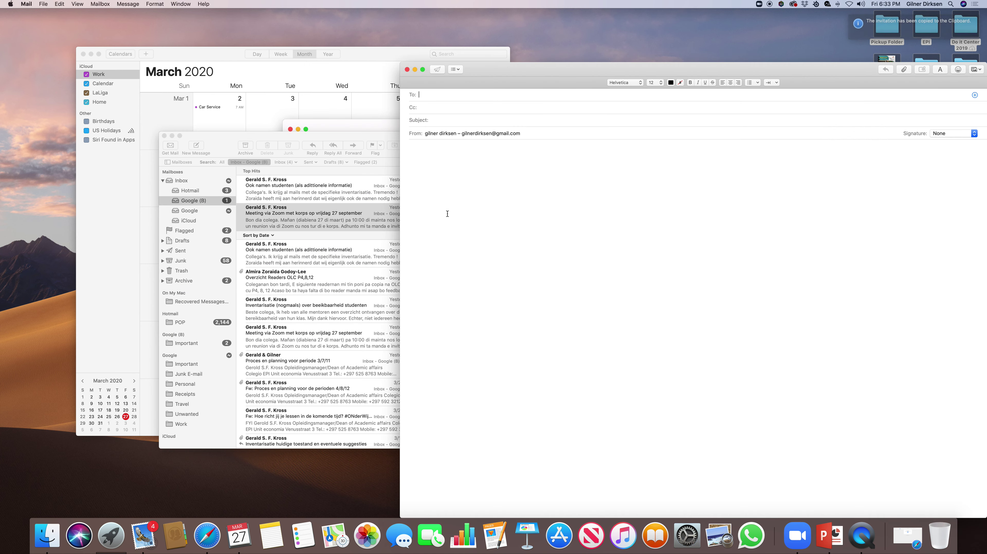
key("super+v")
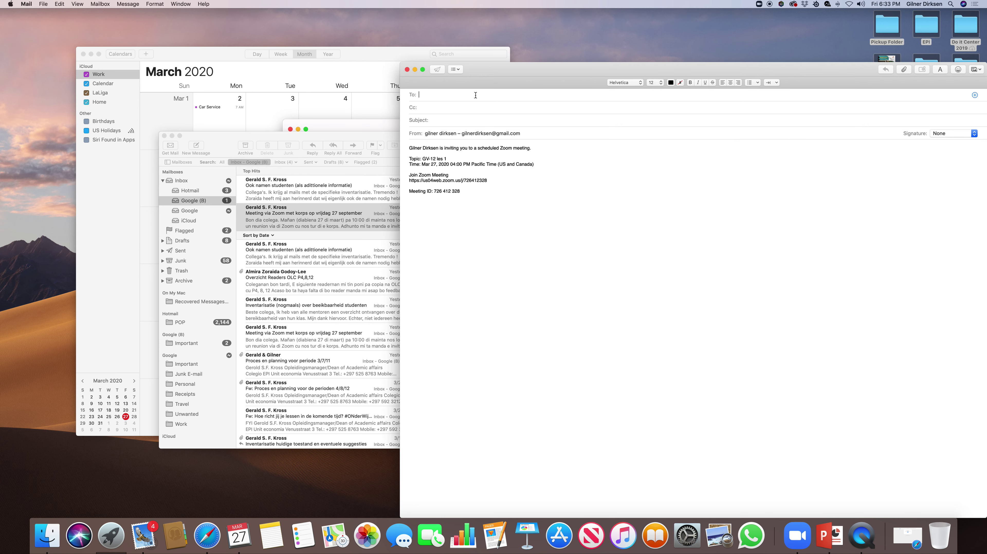
left_click(408, 69)
left_click(670, 128)
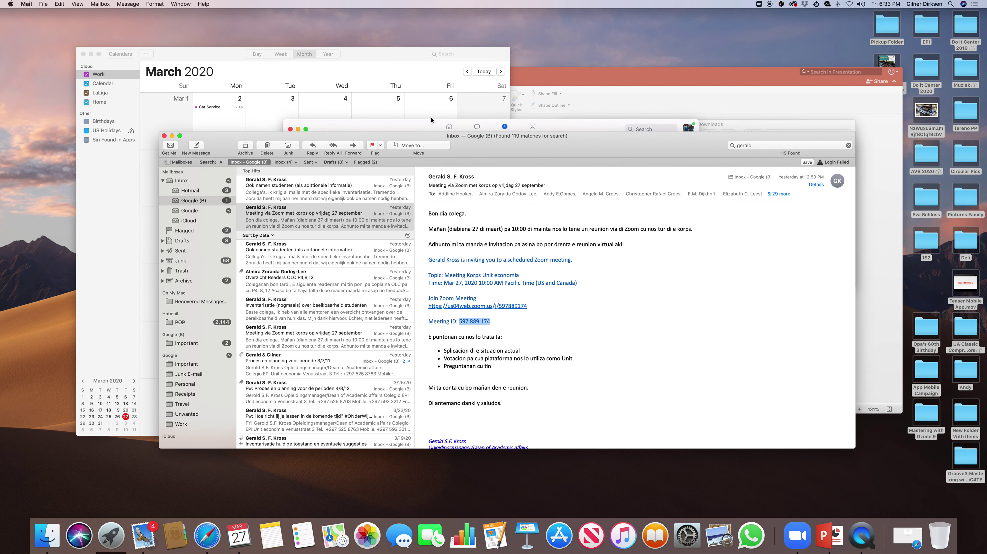
Return to Zoom, show the GV-12 les 1 meeting invitation text, and copy the invitation again
left_click(382, 131)
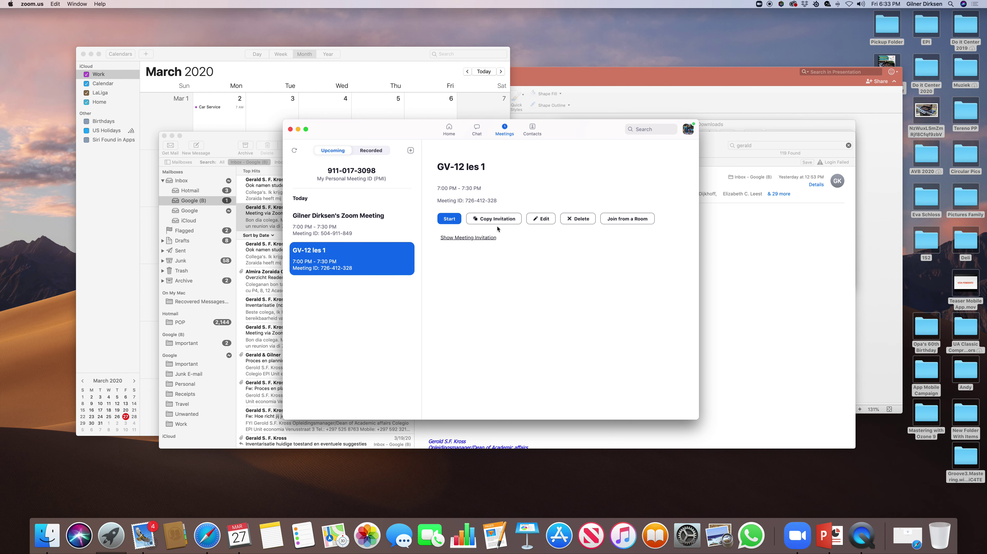
left_click(485, 238)
left_click_drag(516, 299, 436, 250)
left_click(520, 293)
left_click(495, 220)
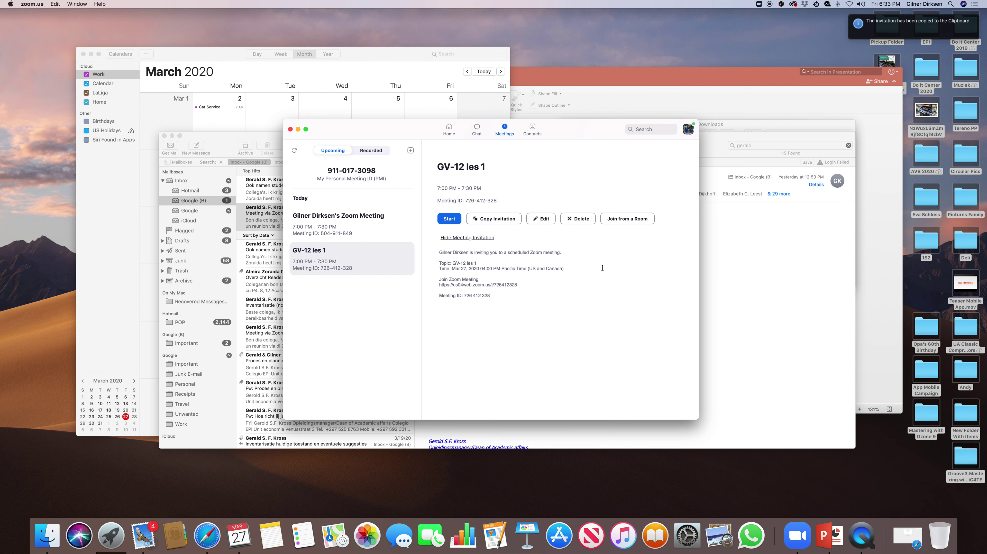
Delete the GV-12 les 1 meeting and the remaining default-named Zoom meeting scheduled for 7:00 PM
left_click(577, 219)
left_click(571, 296)
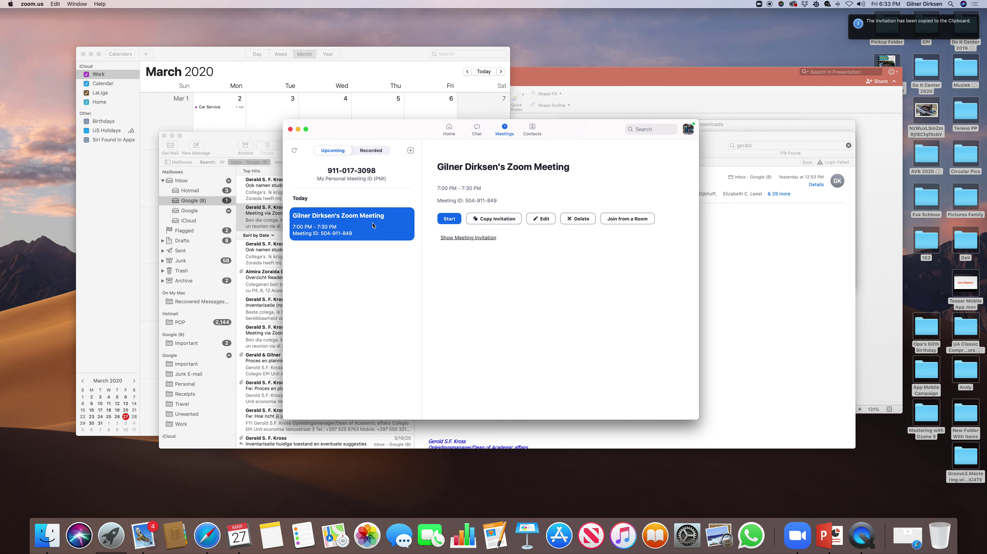
left_click(578, 219)
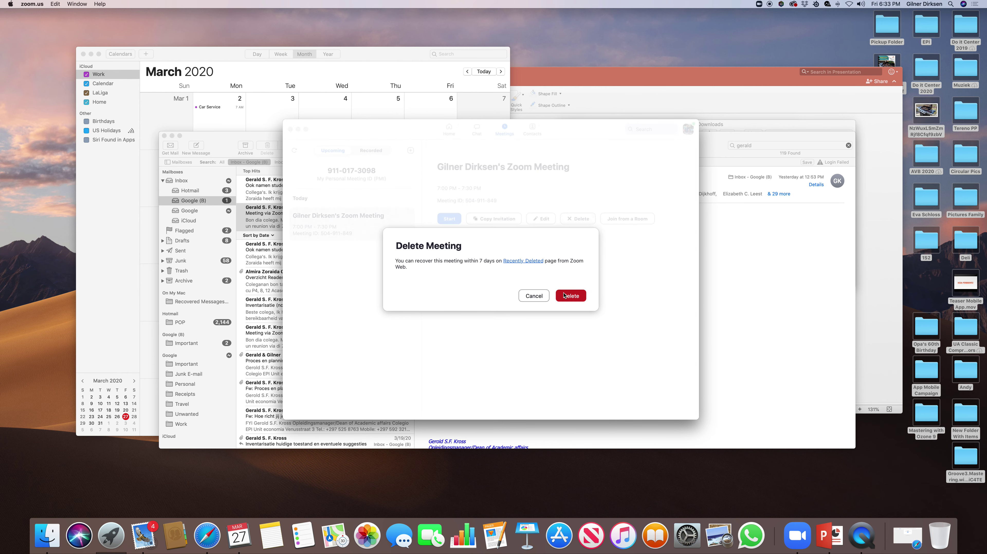
left_click(564, 296)
Look through the Starred Messages and Contact Requests sections of the chat area and return to the home view
left_click(477, 129)
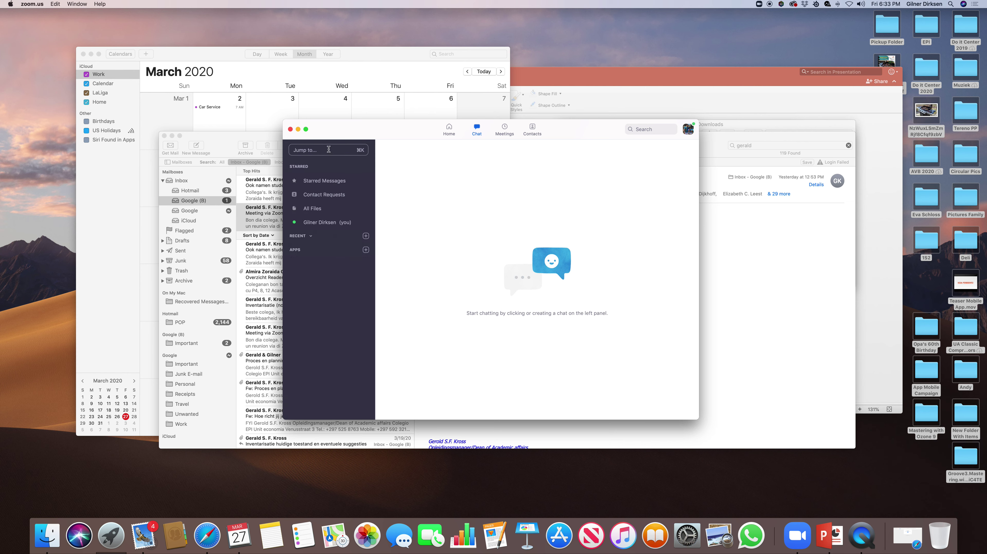
left_click(324, 181)
left_click(322, 195)
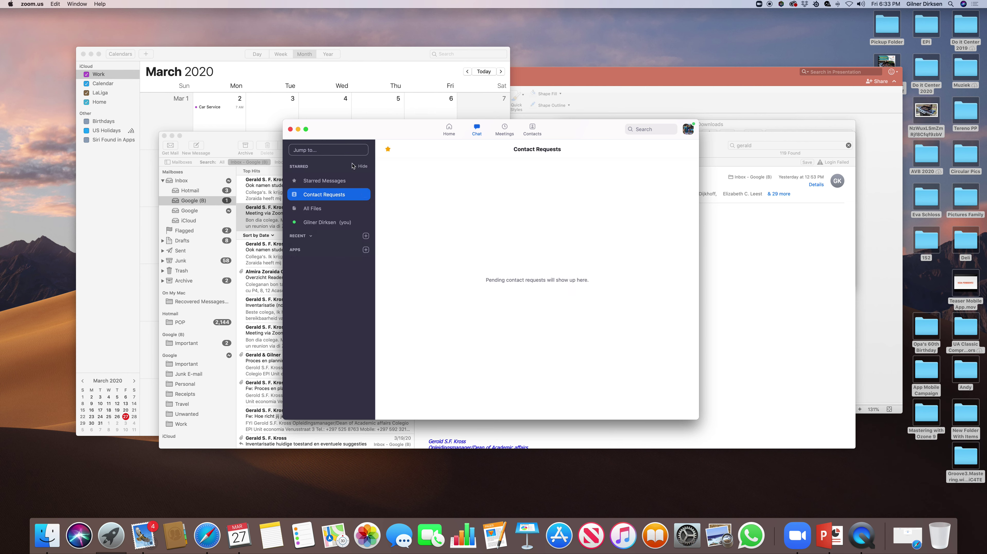
left_click(449, 130)
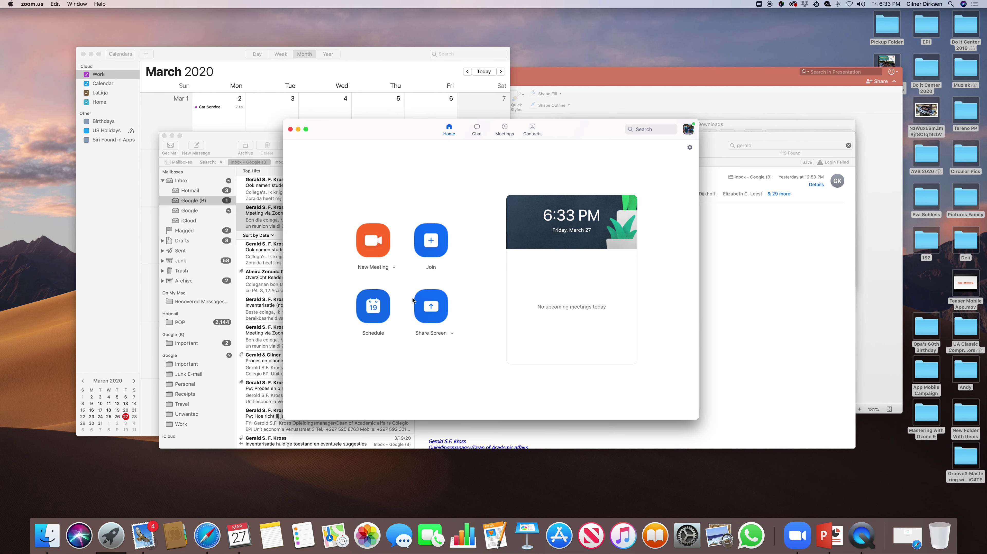
Open and dismiss the Share Screen dialog, and start a new instant meeting
left_click(431, 308)
left_click(526, 228)
left_click(371, 241)
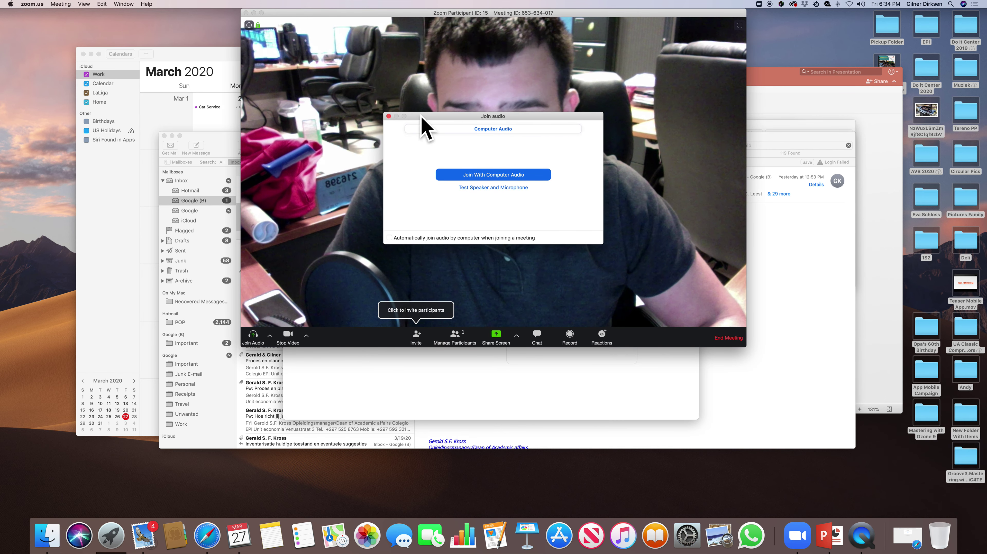
Move the audio dialog aside, join with computer audio, and turn the video off and back on
left_click_drag(561, 163, 597, 173)
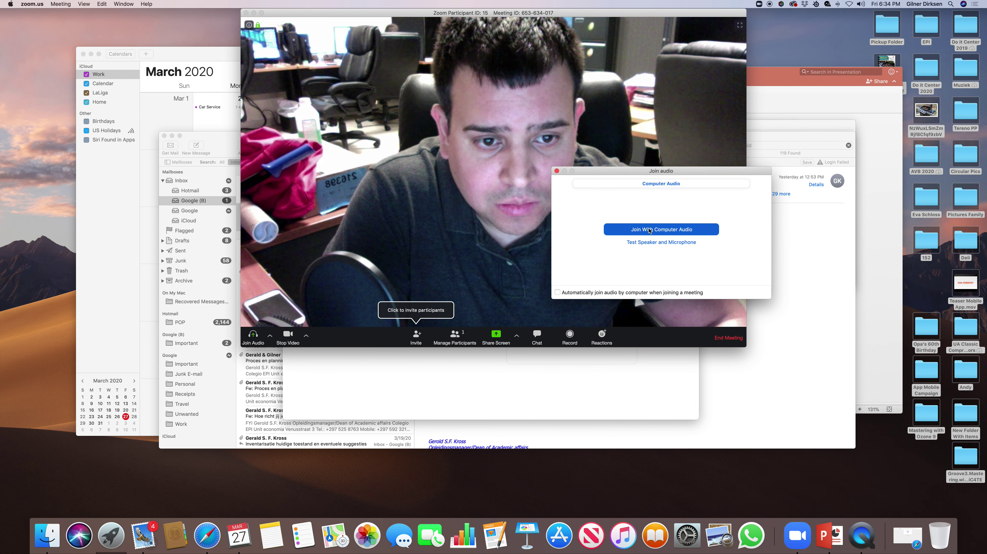
left_click_drag(636, 171, 529, 153)
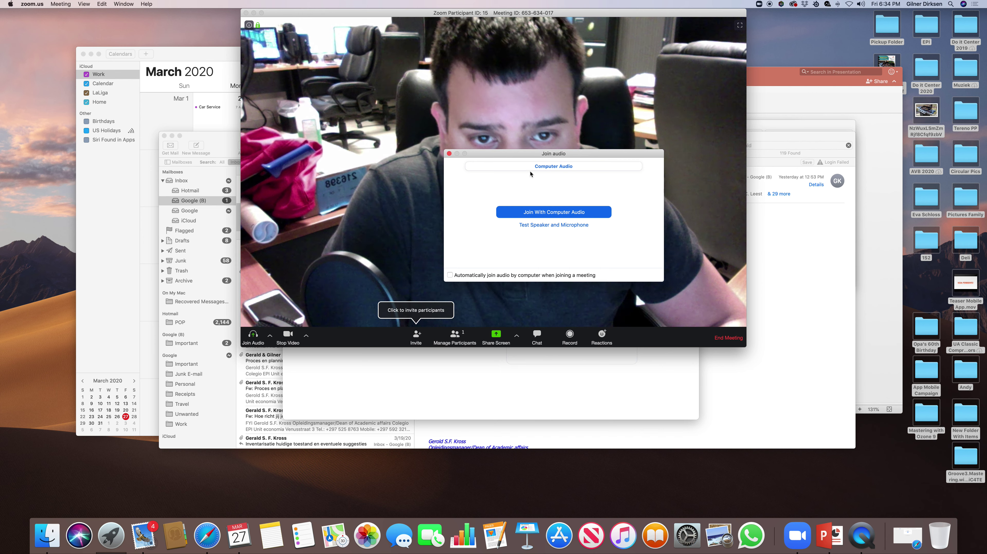
left_click(561, 220)
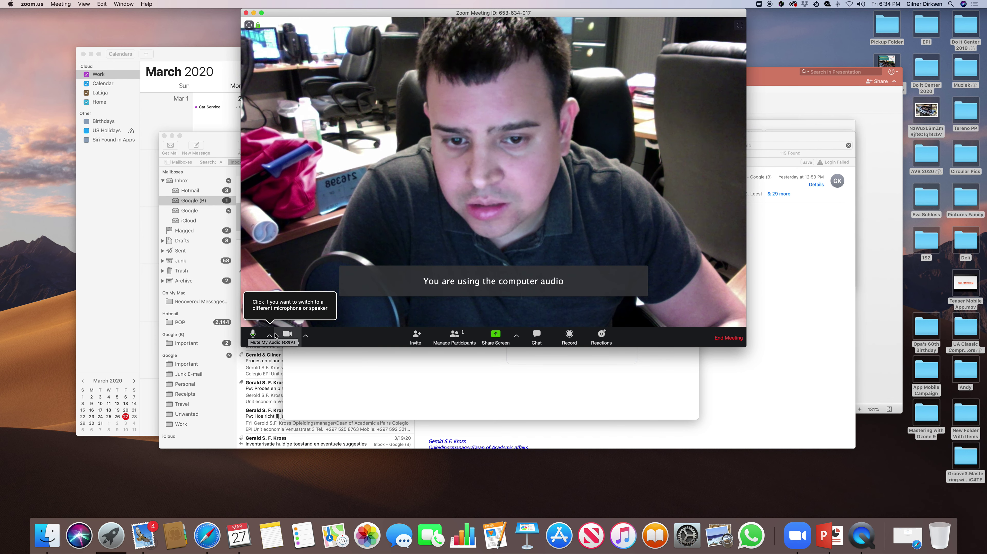
left_click(288, 335)
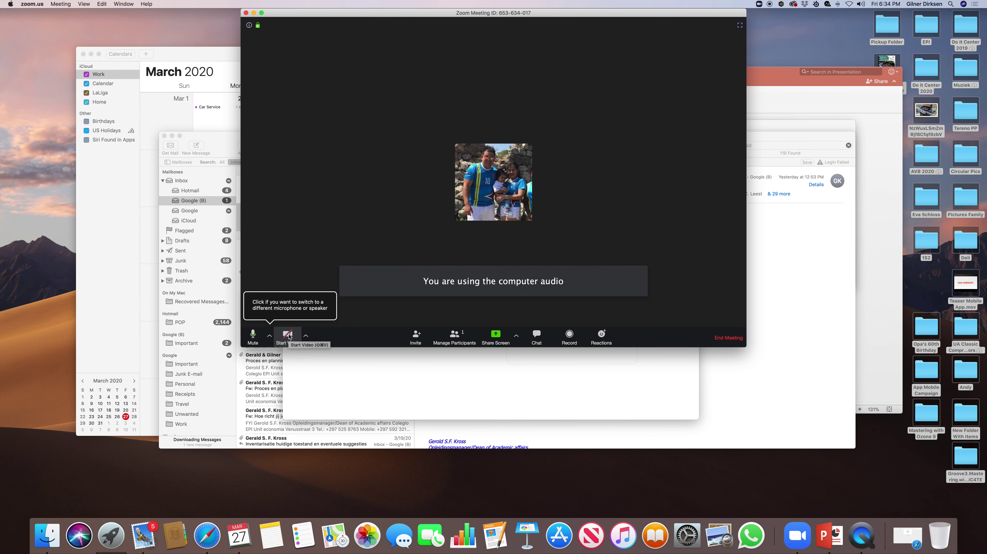
left_click(288, 335)
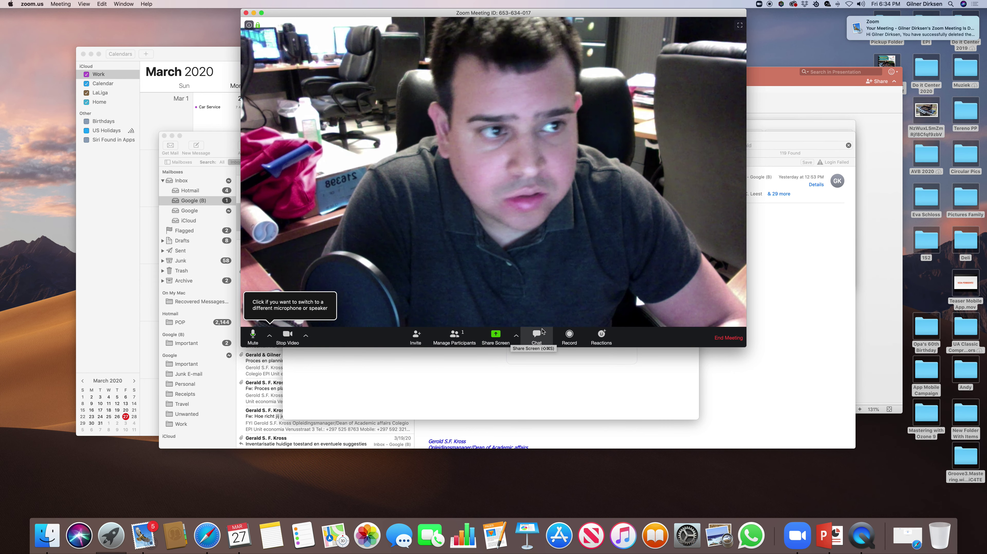
Create a meeting invitation by email with the Default Email service and discard the draft message
left_click(416, 336)
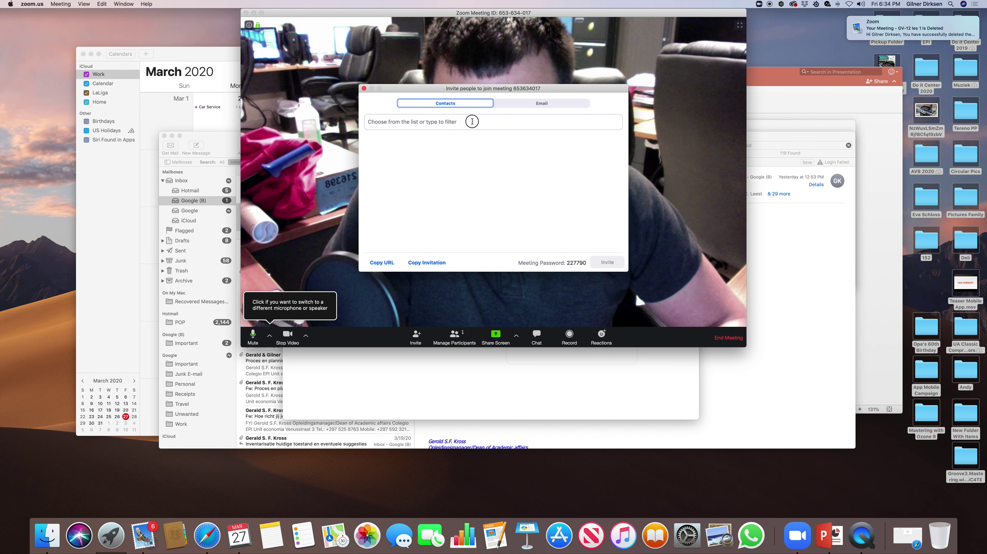
left_click(541, 103)
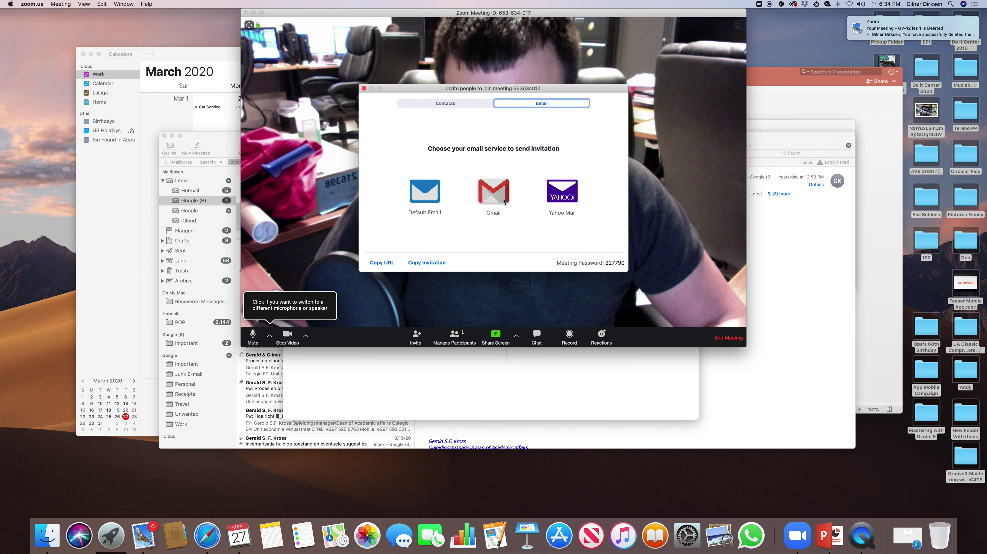
left_click(435, 203)
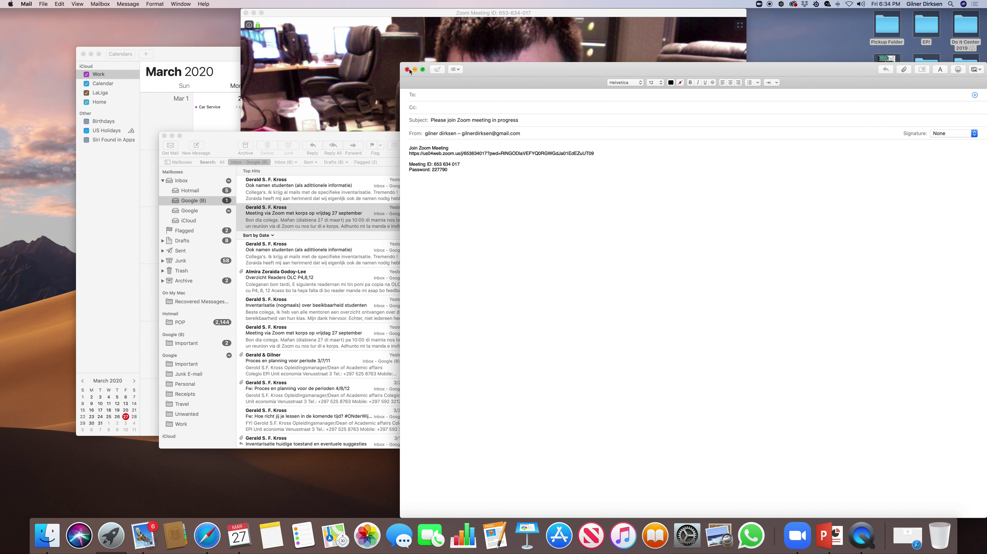
left_click(407, 69)
left_click(678, 126)
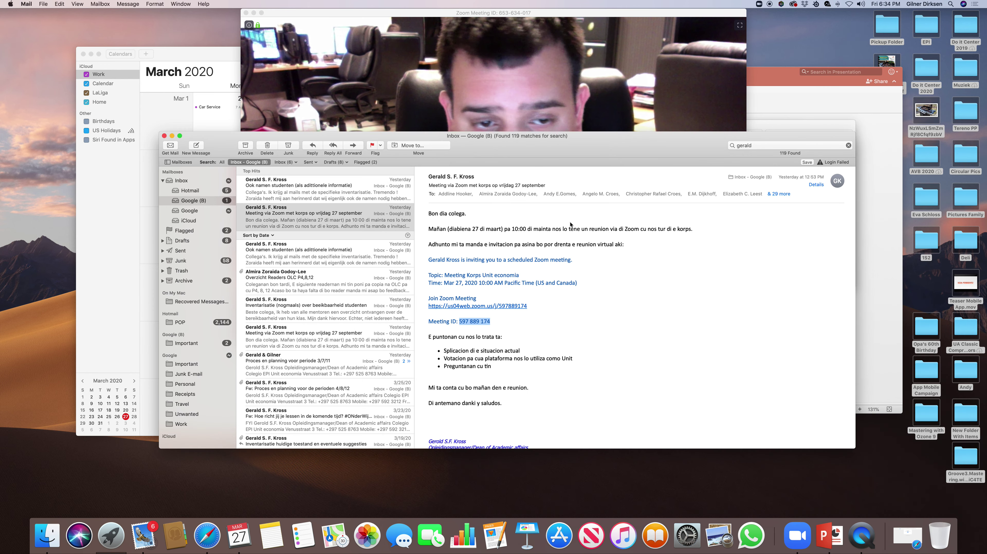
Return to the meeting and show the participants list and the meeting chat
left_click(493, 97)
left_click(453, 342)
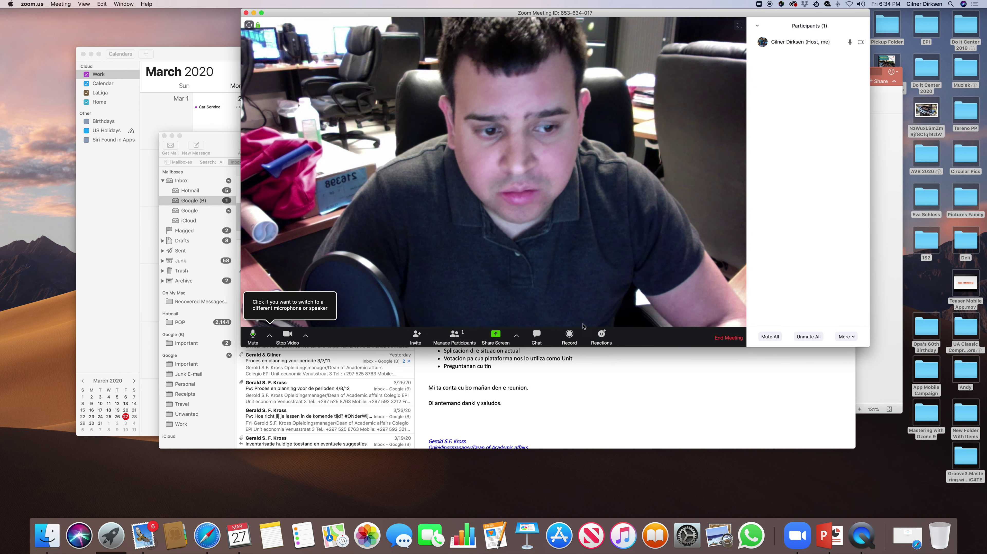
left_click(536, 336)
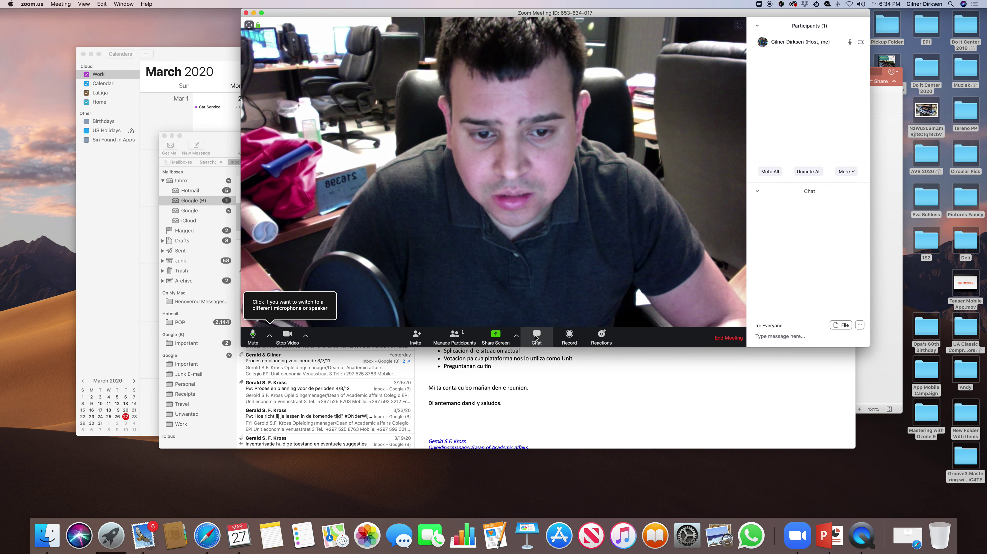
Record a short piece of the meeting and end the meeting
left_click(568, 336)
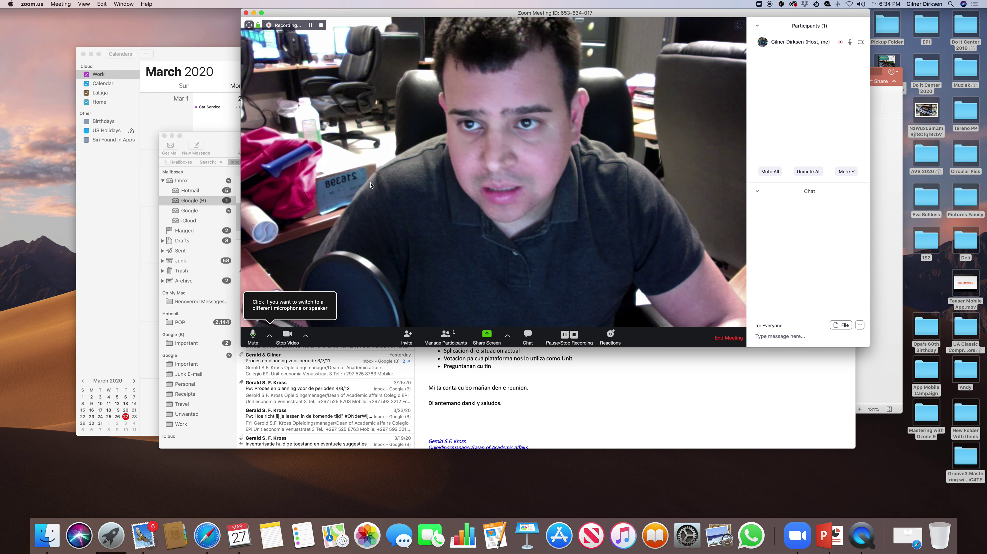
left_click(321, 25)
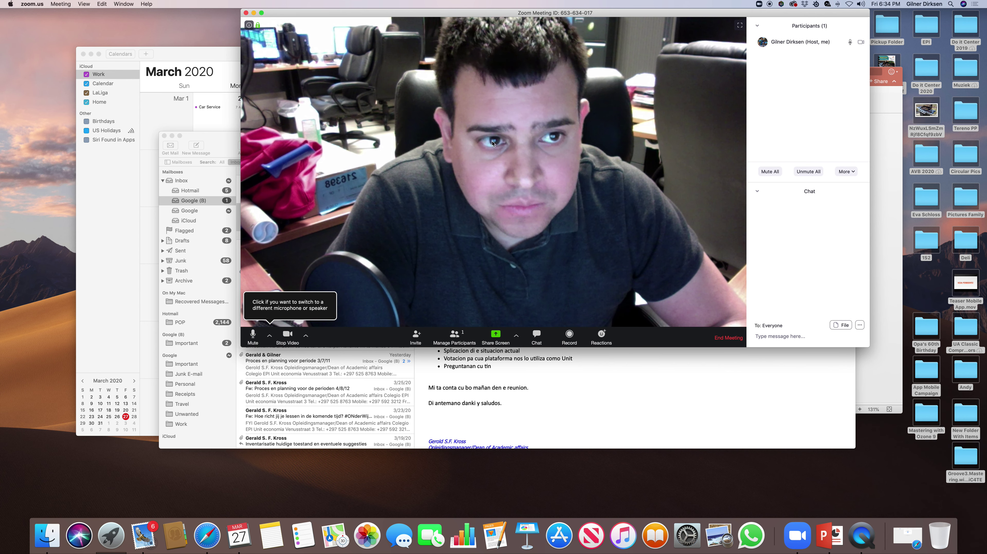
left_click(246, 13)
left_click(612, 207)
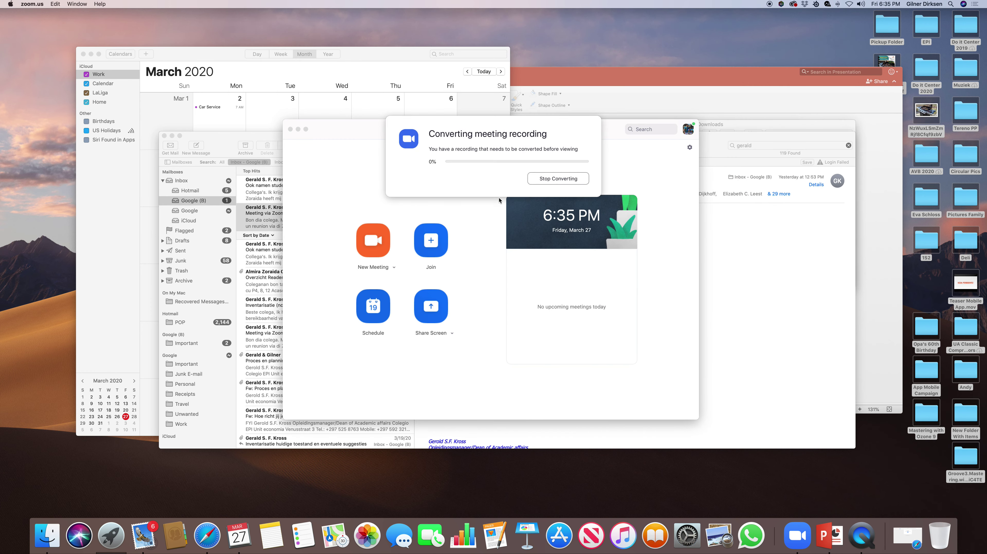
Preview the converted recording zoom_0.mp4 in Finder and close the preview
left_click(651, 177)
key("space")
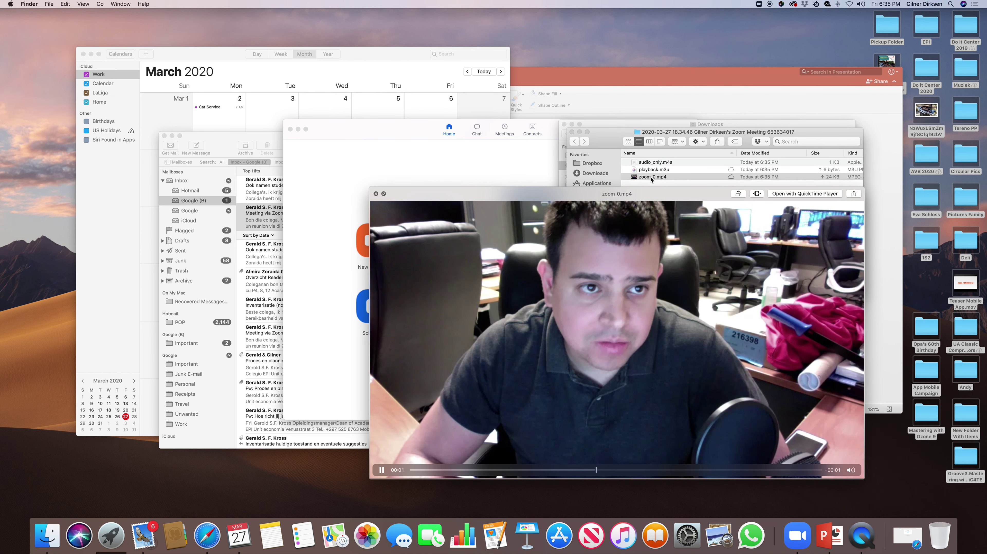
key("space")
Return to Zoom and start a new meeting without joining the audio
left_click(385, 200)
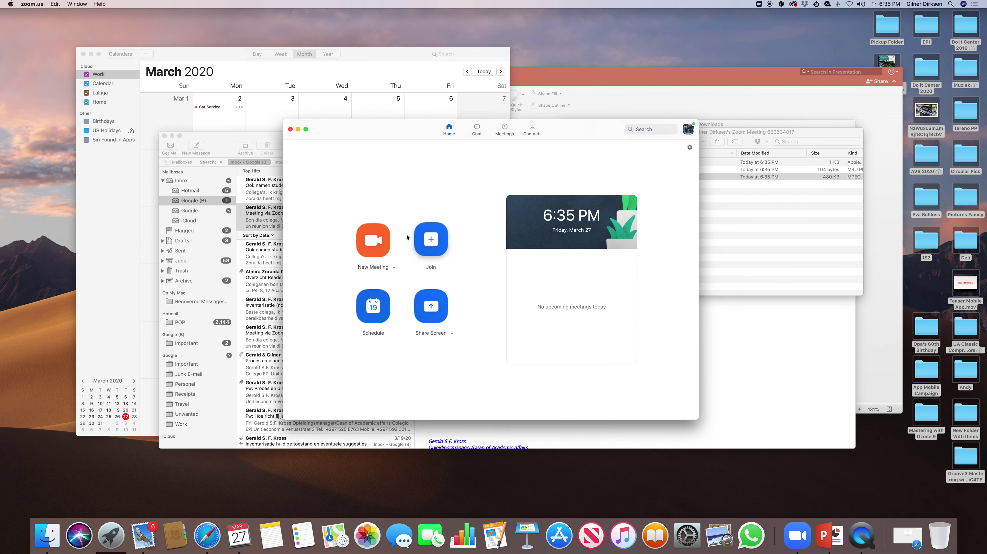
left_click(373, 238)
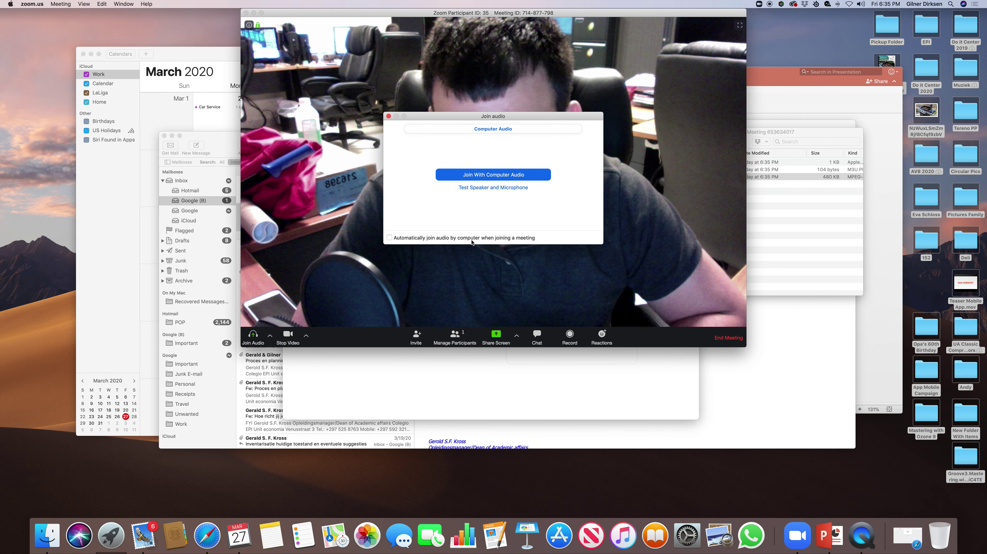
left_click(388, 116)
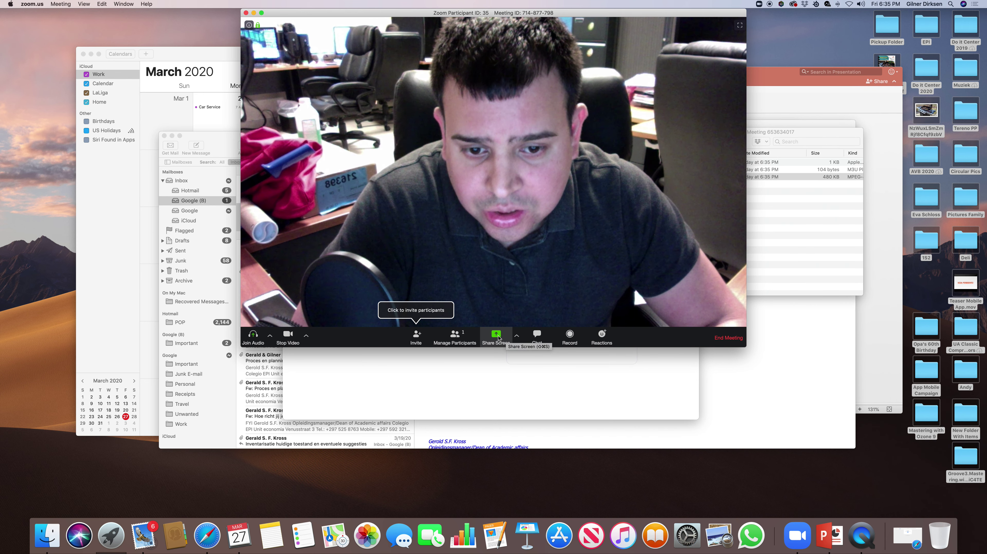
Start recording the meeting and join it with computer audio so the recording includes sound
left_click(569, 335)
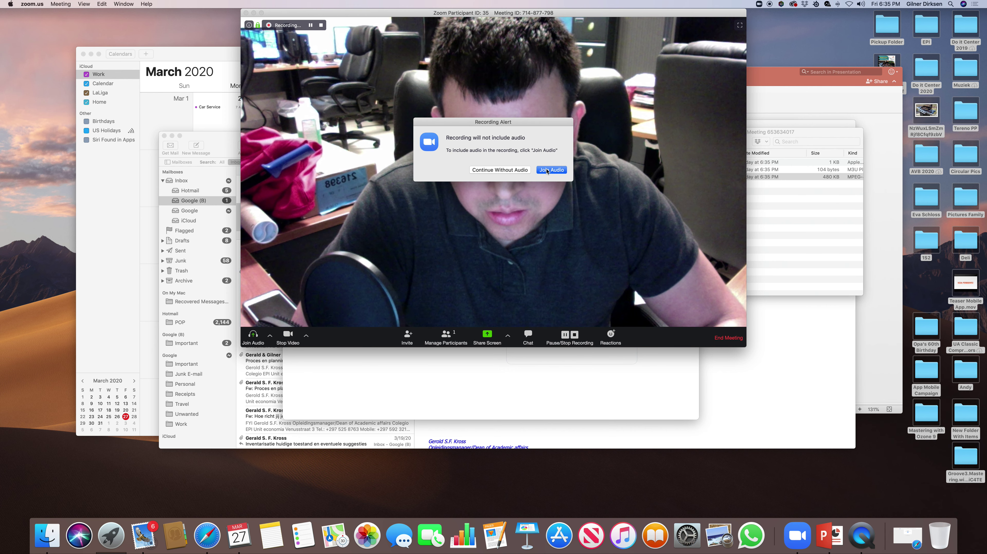
left_click(547, 170)
left_click(533, 175)
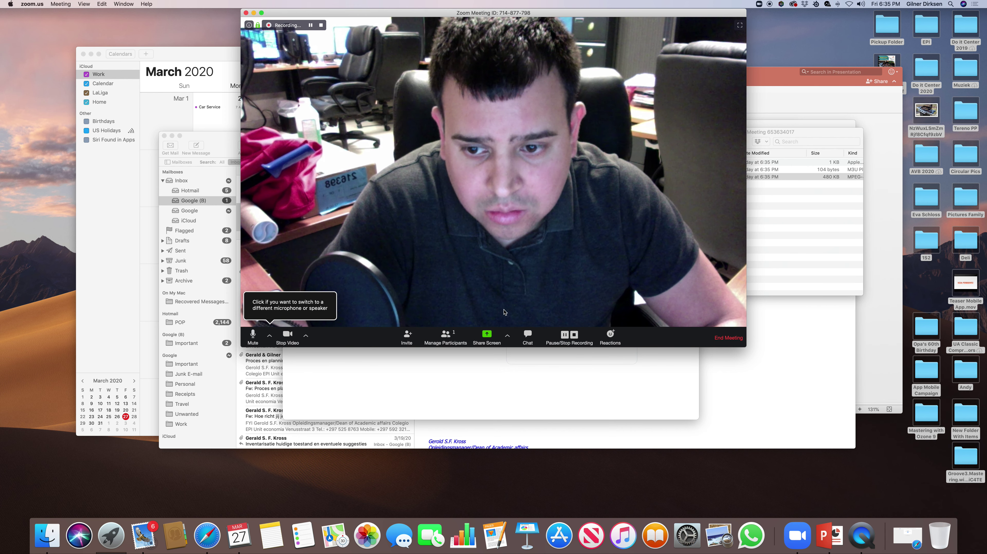
Share the Microsoft PowerPoint presentation window with the meeting
left_click(486, 336)
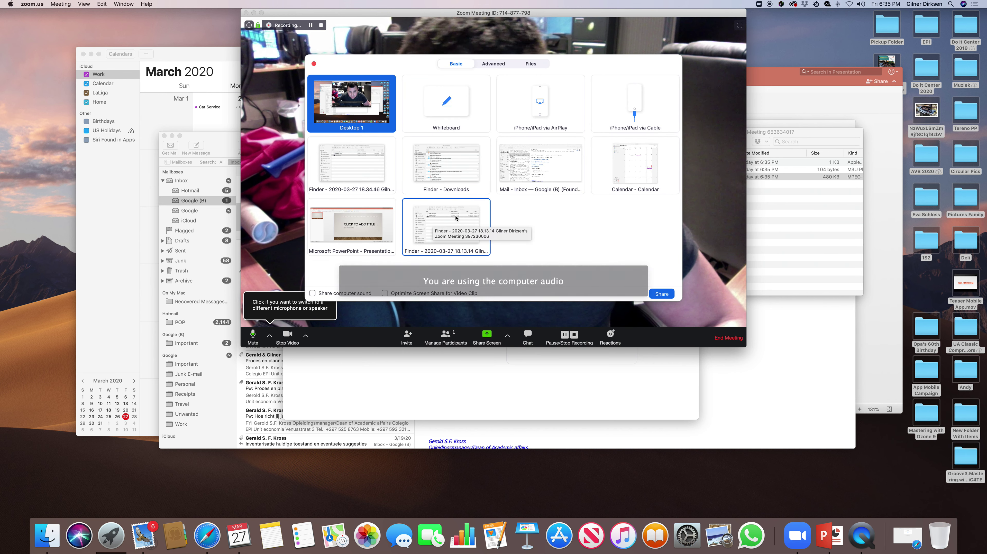
left_click(363, 233)
left_click(660, 294)
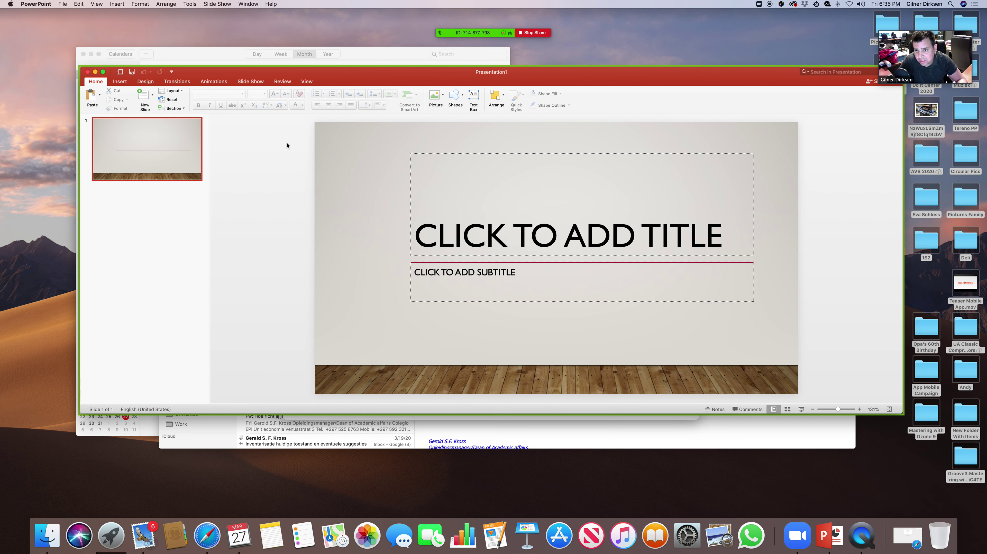
Zoom the slide in the shared presentation to 138% and stop sharing the window
mouse_move(431, 80)
left_mouse_down()
mouse_move(428, 96)
mouse_move(430, 82)
left_mouse_up()
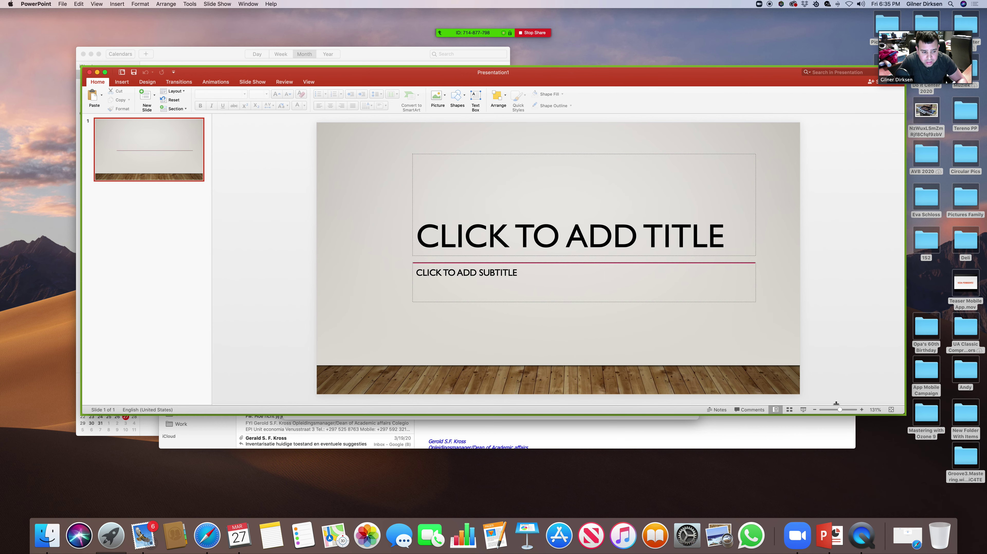
left_click_drag(836, 411, 839, 410)
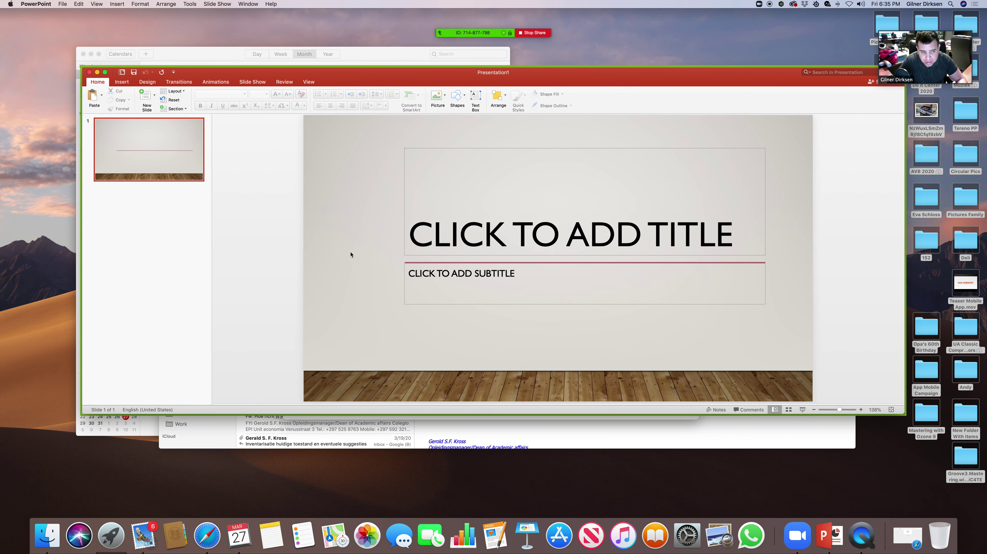
left_click(534, 33)
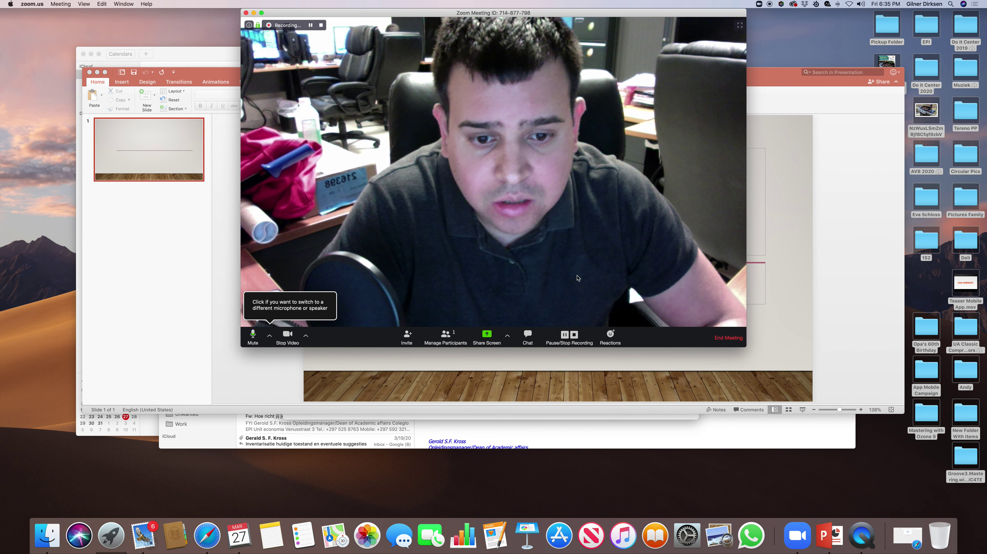
Stop the meeting's recording and camera video, and end the meeting for all
left_click(574, 336)
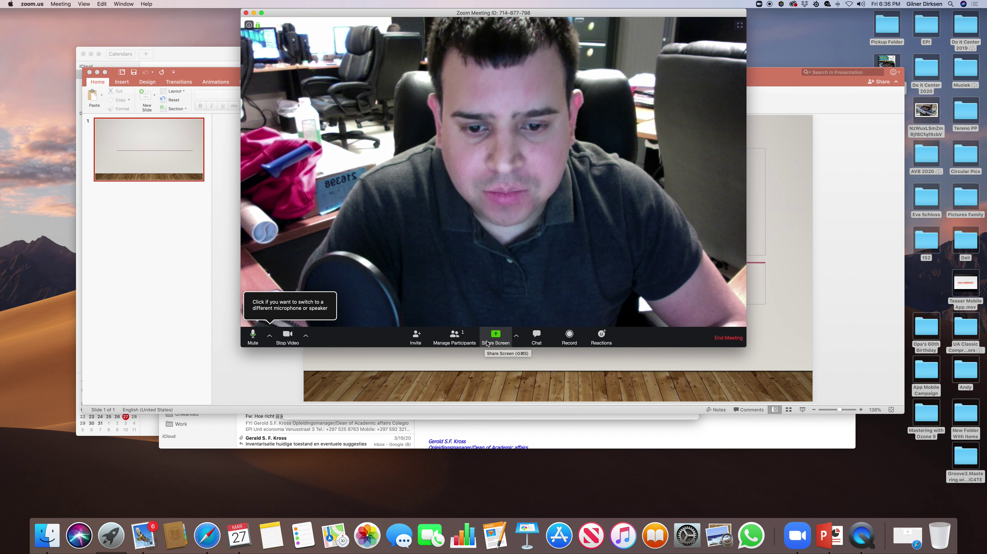
left_click(292, 336)
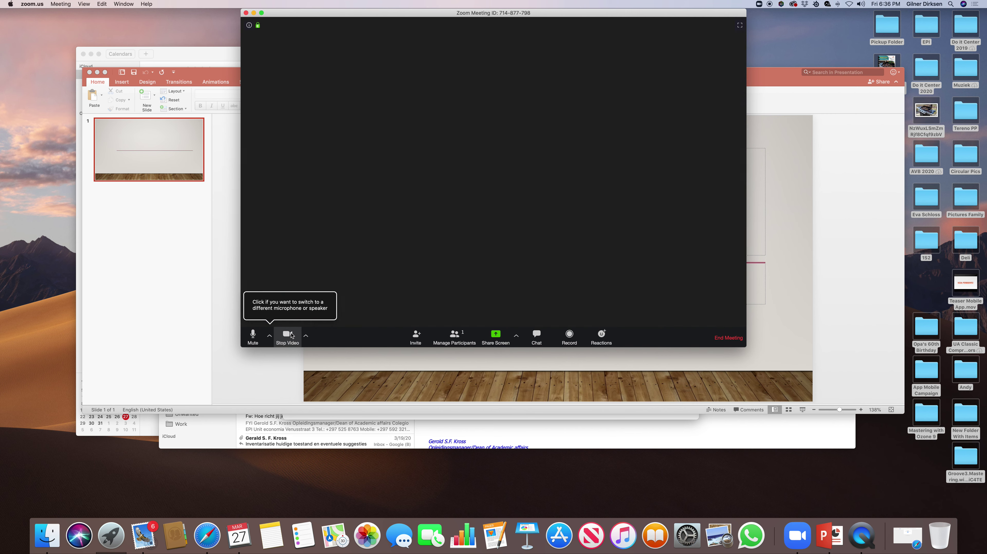
left_click(246, 13)
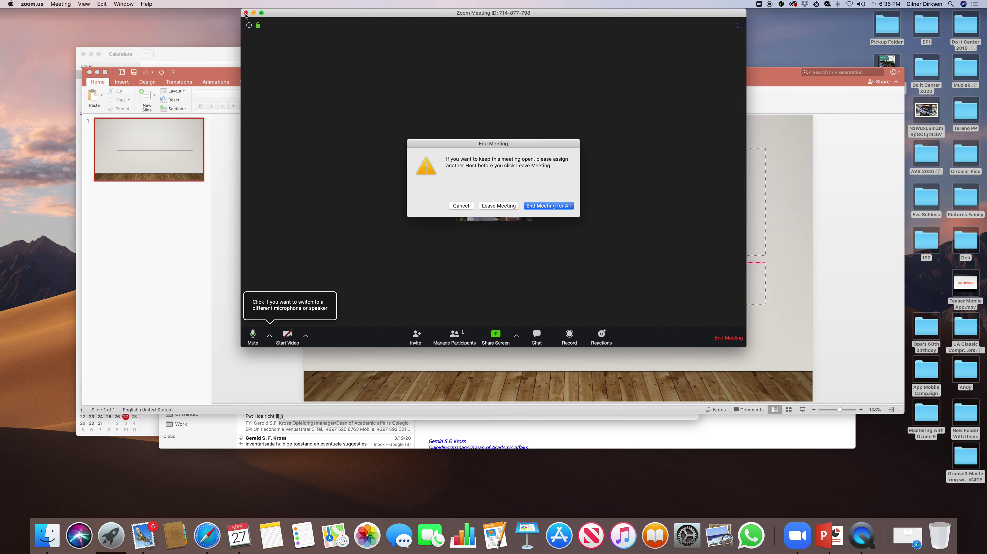
left_click(543, 206)
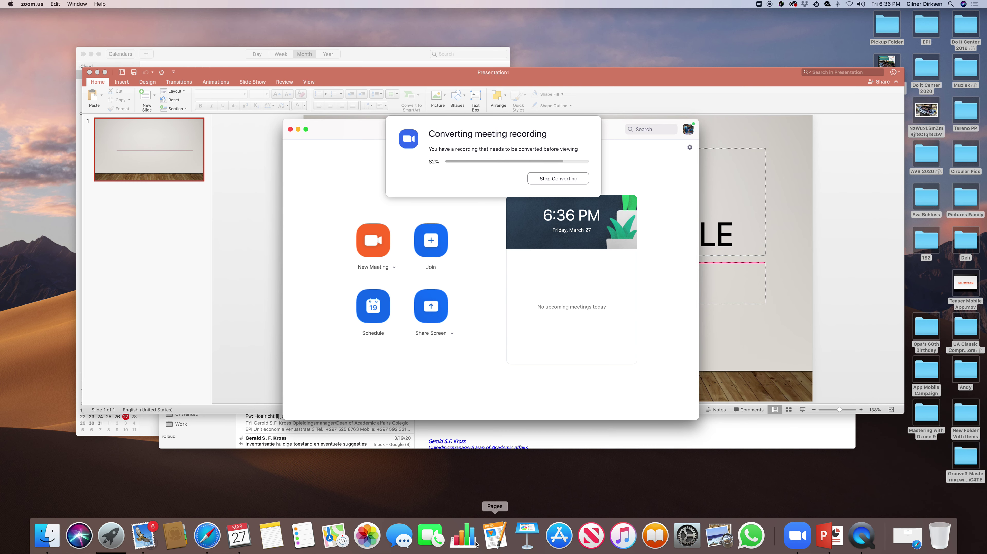
Switch to Safari, close the Finder windows of the meeting recordings and show the Launch Meeting - Zoom page
left_click(207, 535)
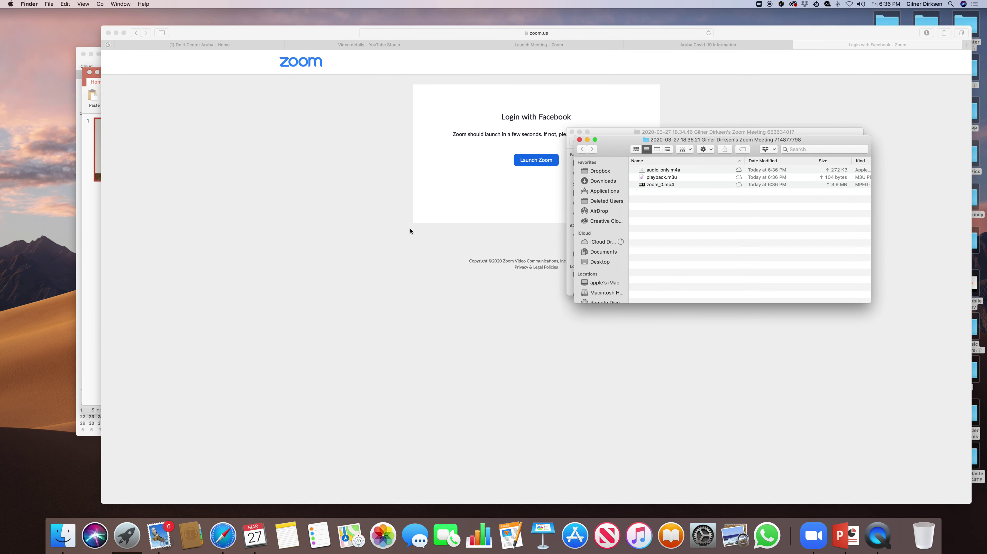
left_click(580, 140)
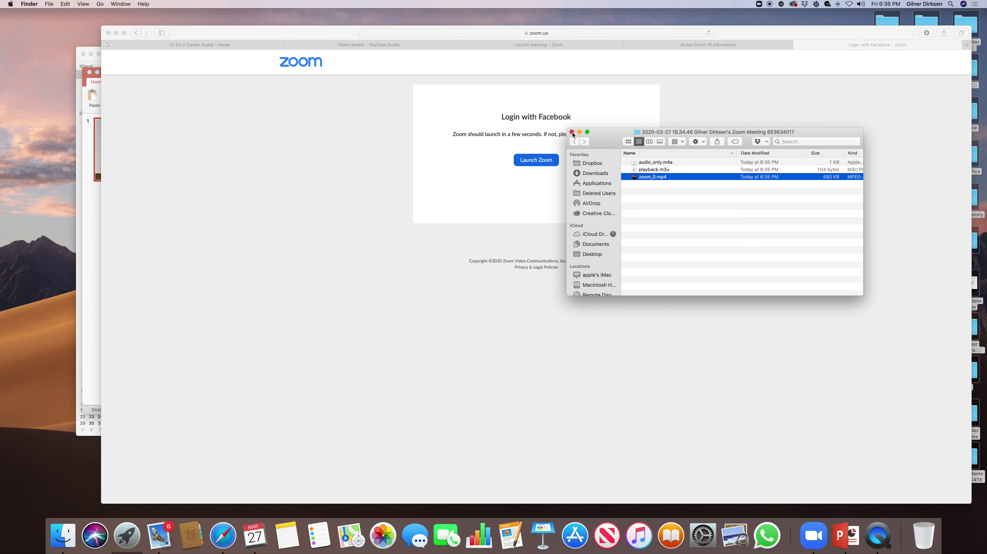
left_click(572, 132)
left_click(564, 125)
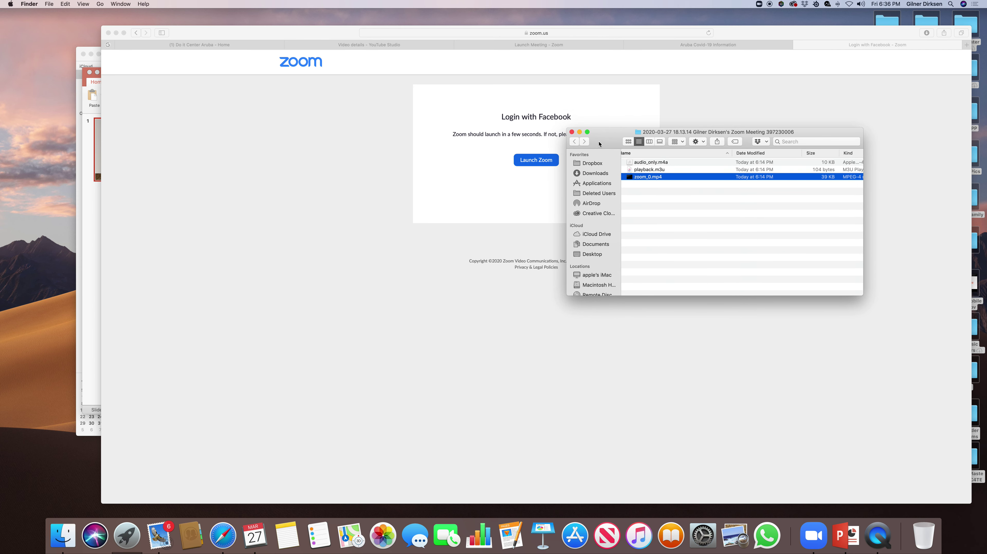
left_click(571, 132)
left_click(582, 46)
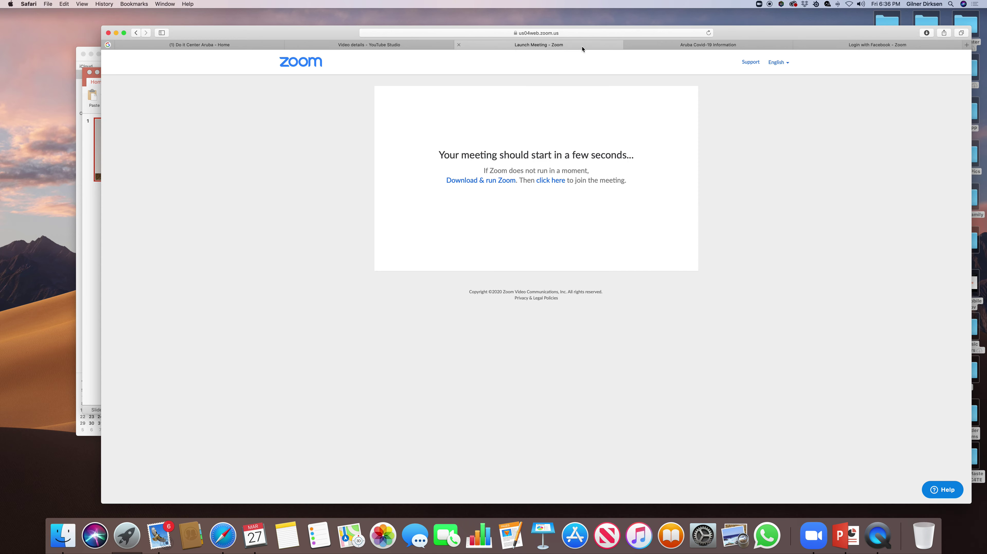